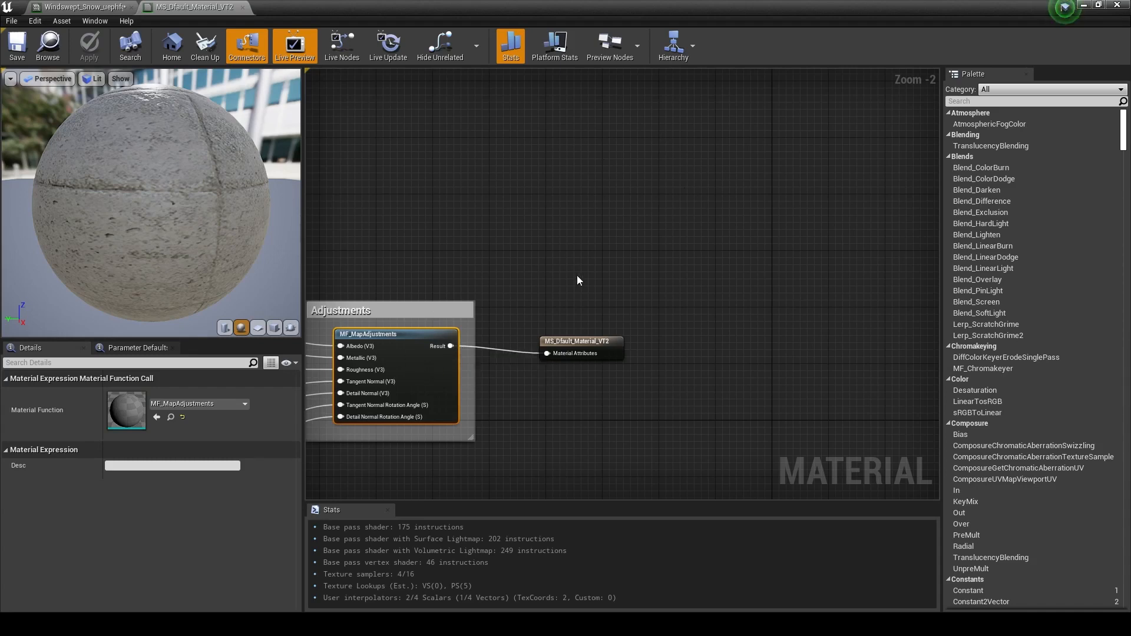
Step: Add a Runtime Virtual Texture Output node to the material graph, above and beyond the MS_Dfault_Material_VT2 output node
{"action": "left_click", "coordinate": [530, 284]}
{"action": "scroll", "coordinate": [516, 285], "scroll_direction": "down", "scroll_amount": 1}
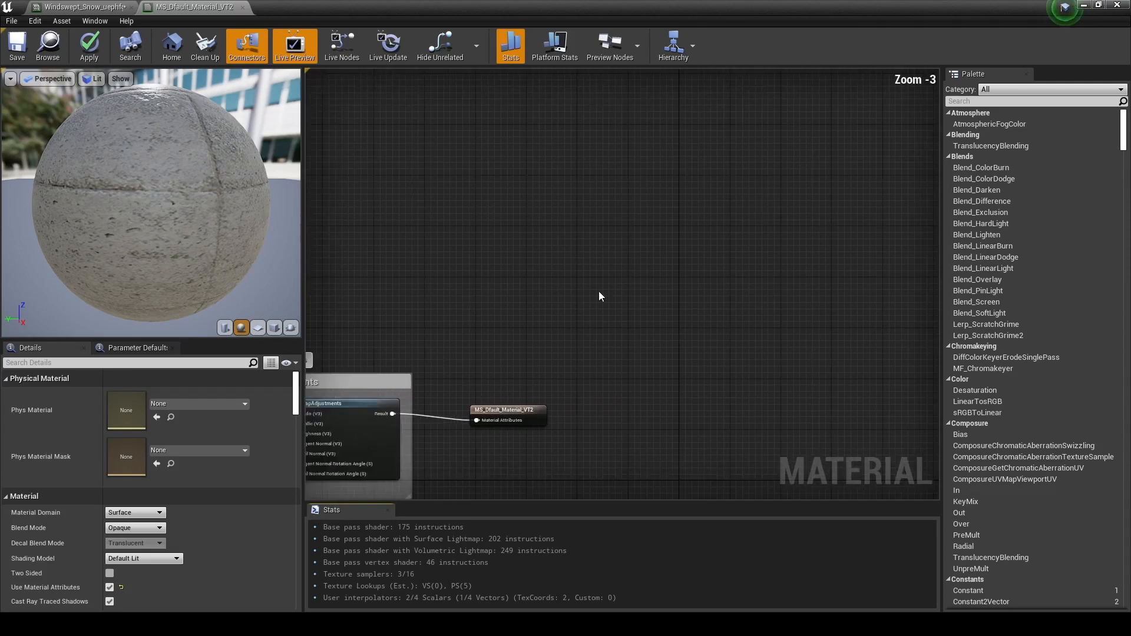
{"action": "right_click_drag", "start_coordinate": [599, 295], "coordinate": [694, 243]}
{"action": "right_click", "coordinate": [755, 218]}
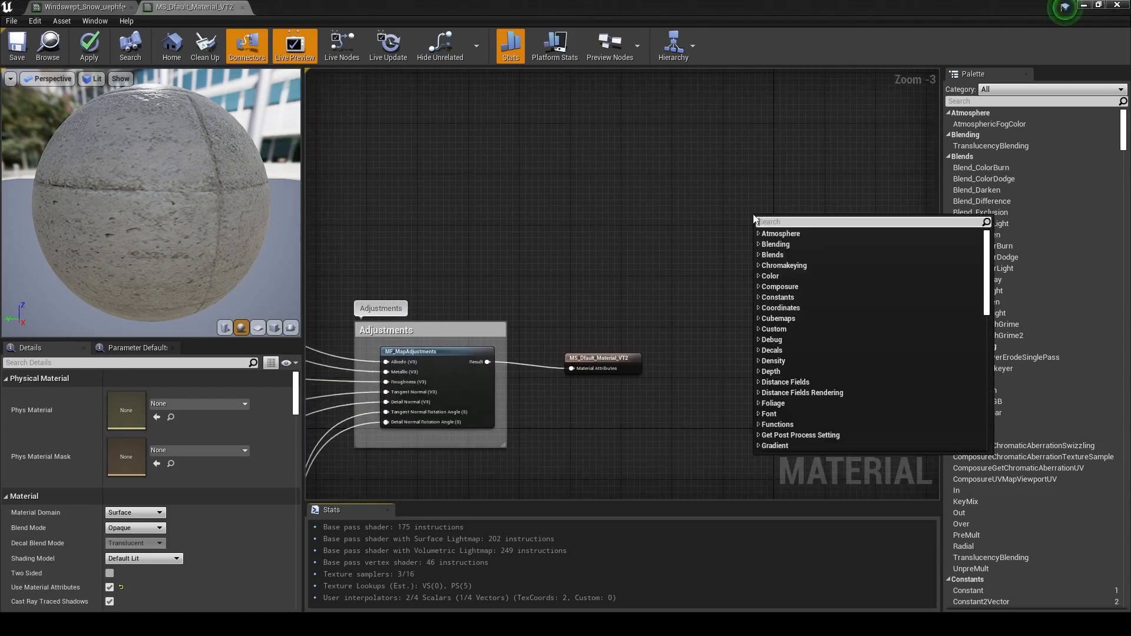
{"action": "type", "text": "runtime"}
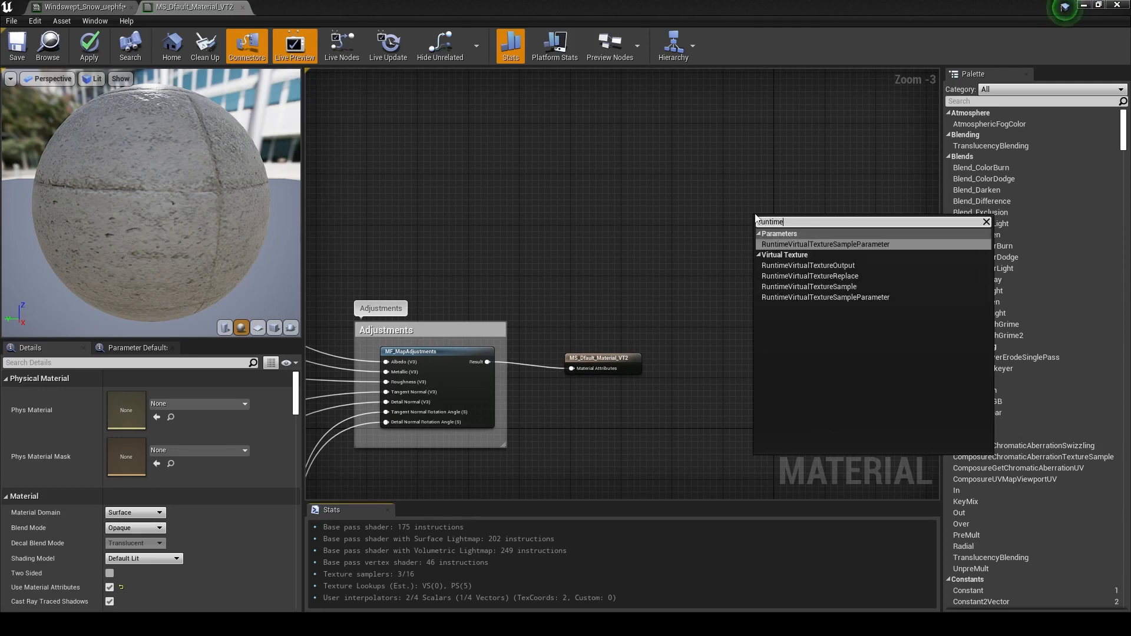
{"action": "left_click", "coordinate": [832, 268]}
{"action": "left_click", "coordinate": [833, 268]}
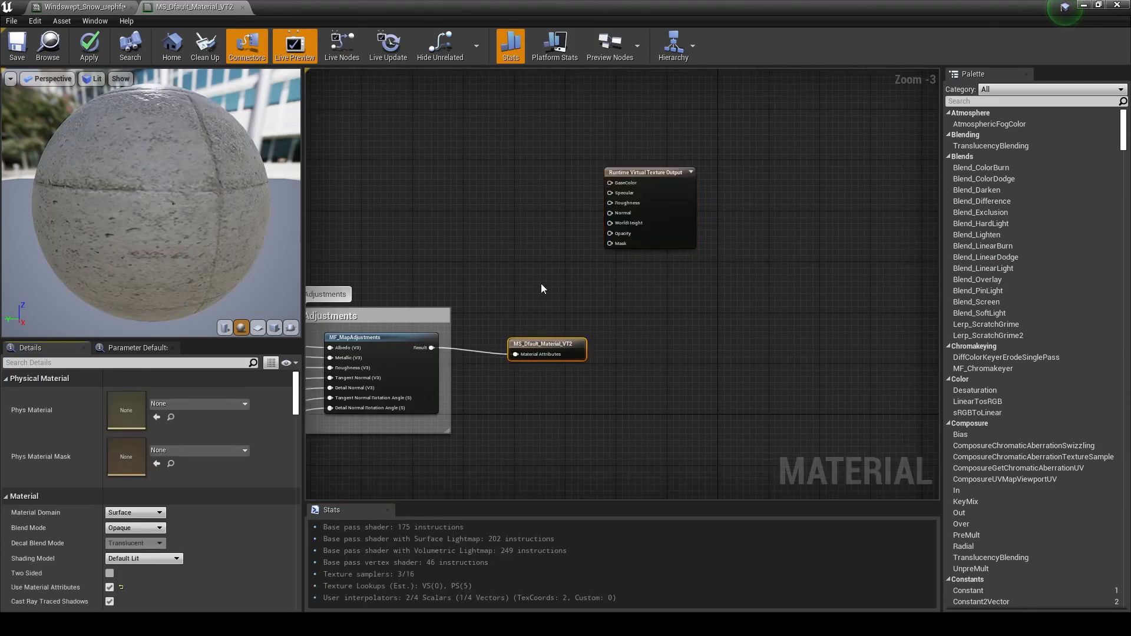
{"action": "left_click", "coordinate": [647, 170]}
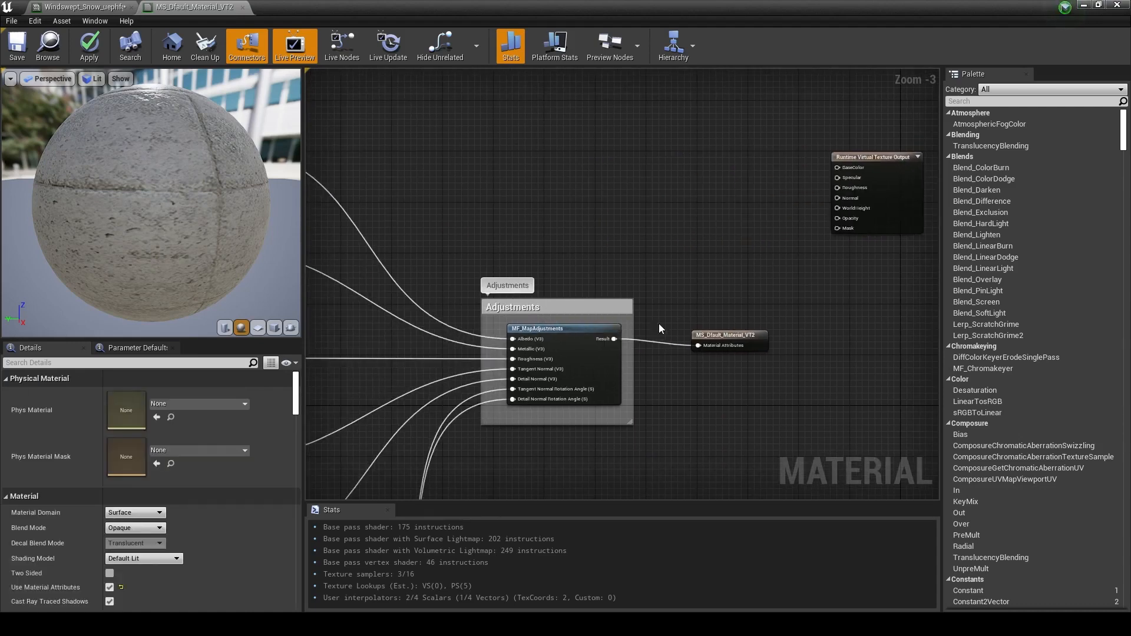
Step: Branch the MF_MapAdjustments Result into a new GetMaterialAttributes node placed above the material output node
{"action": "right_click_drag", "start_coordinate": [677, 323], "coordinate": [654, 337]}
{"action": "scroll", "coordinate": [654, 277], "scroll_direction": "down", "scroll_amount": 4}
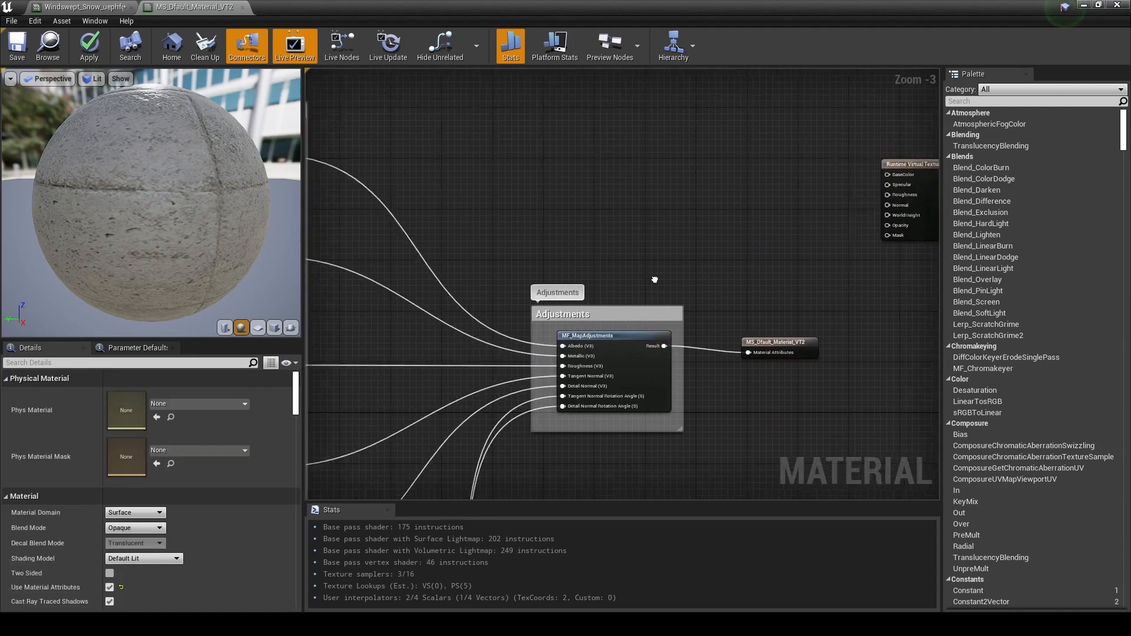
{"action": "scroll", "coordinate": [701, 252], "scroll_direction": "up", "scroll_amount": 1}
{"action": "scroll", "coordinate": [729, 246], "scroll_direction": "down", "scroll_amount": 1}
{"action": "scroll", "coordinate": [778, 239], "scroll_direction": "up", "scroll_amount": 1}
{"action": "right_click_drag", "start_coordinate": [778, 238], "coordinate": [657, 260]}
{"action": "scroll", "coordinate": [646, 289], "scroll_direction": "up", "scroll_amount": 4}
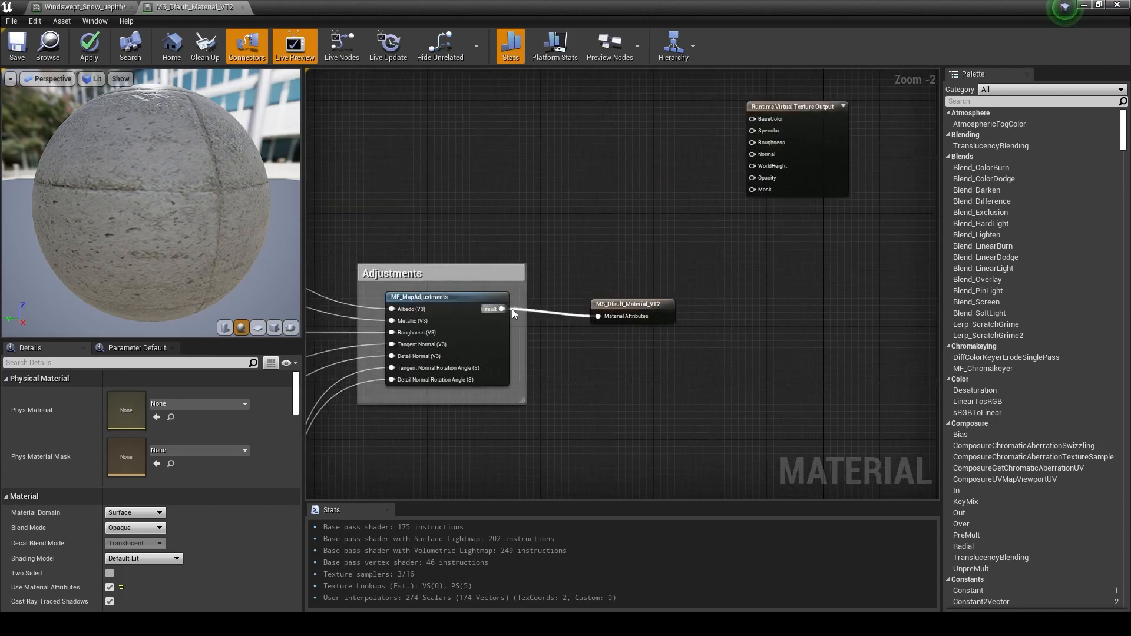
{"action": "left_click_drag", "start_coordinate": [502, 309], "coordinate": [621, 200]}
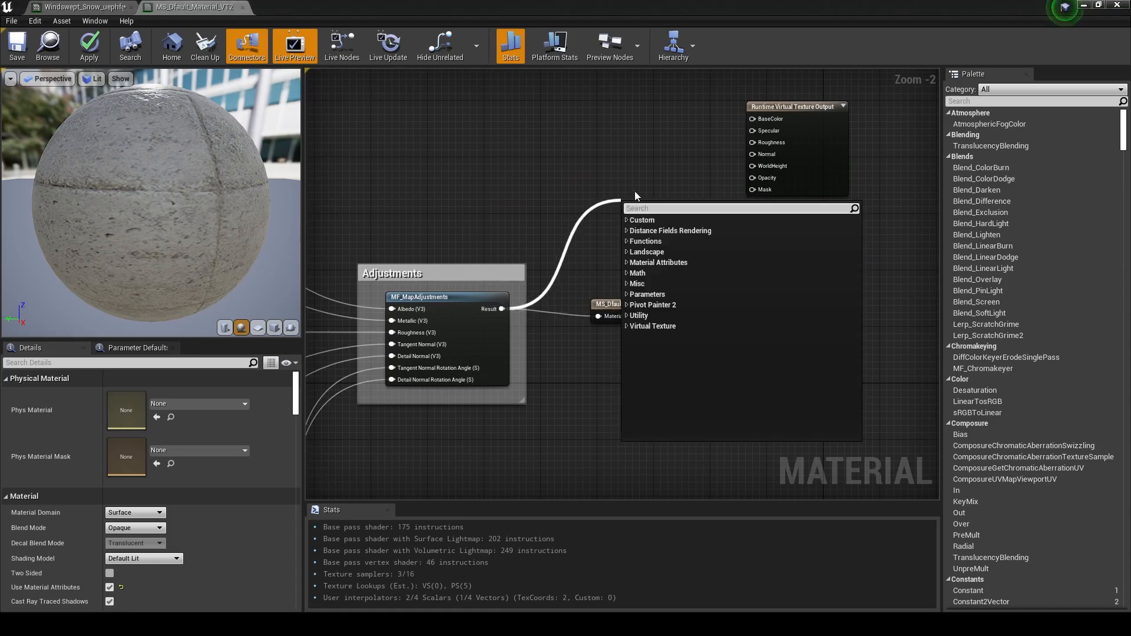
{"action": "type", "text": "Get"}
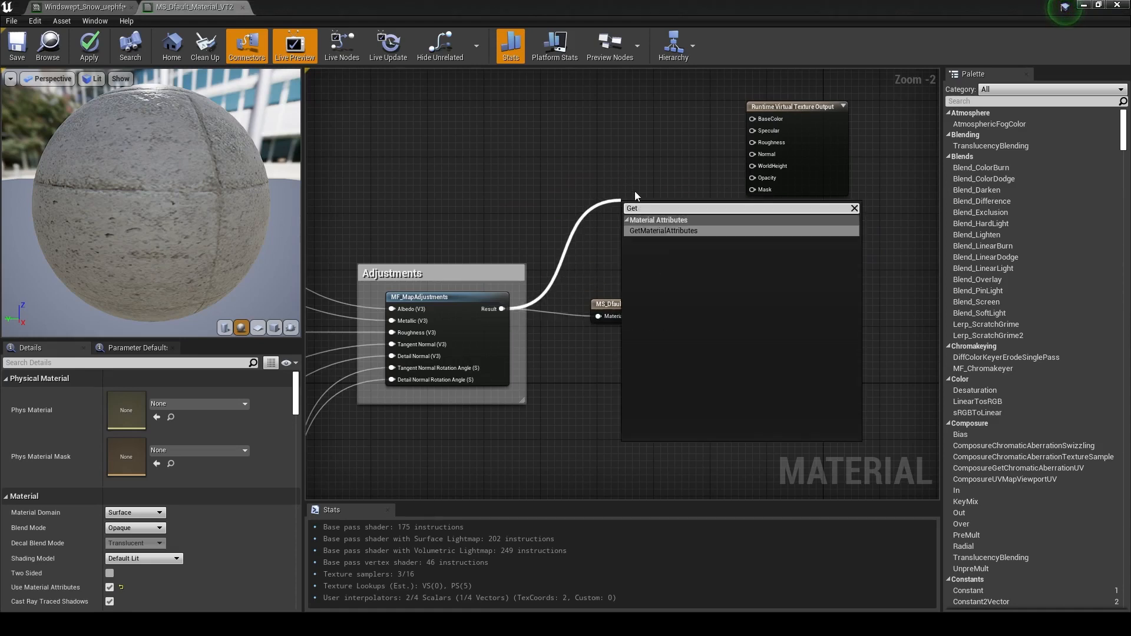
{"action": "key", "text": "Return"}
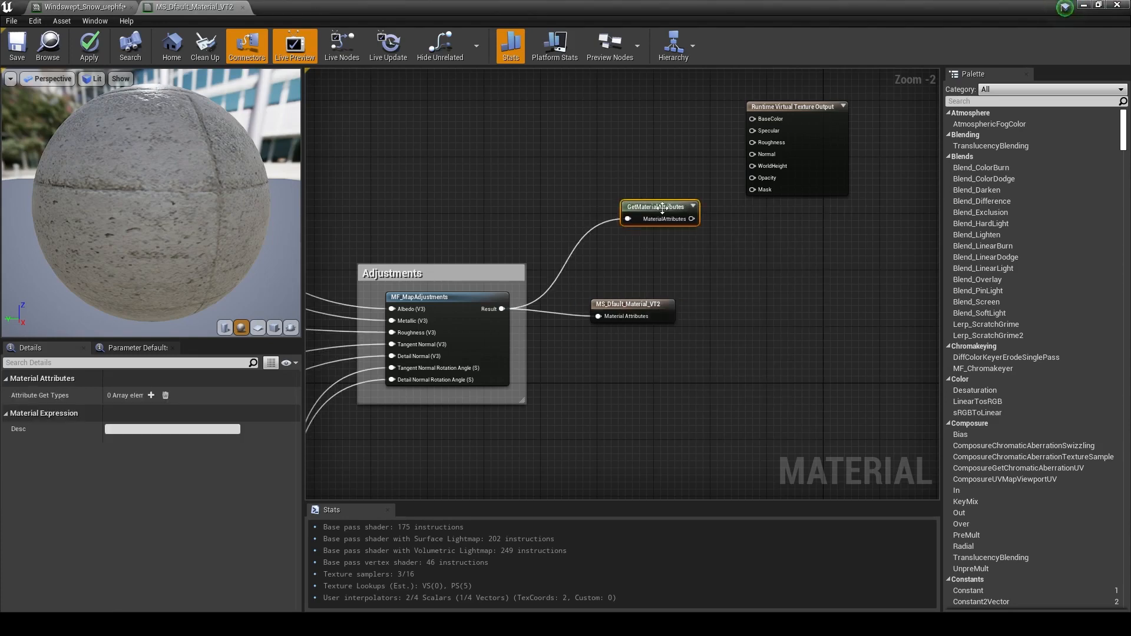
{"action": "left_click_drag", "start_coordinate": [648, 203], "coordinate": [612, 183]}
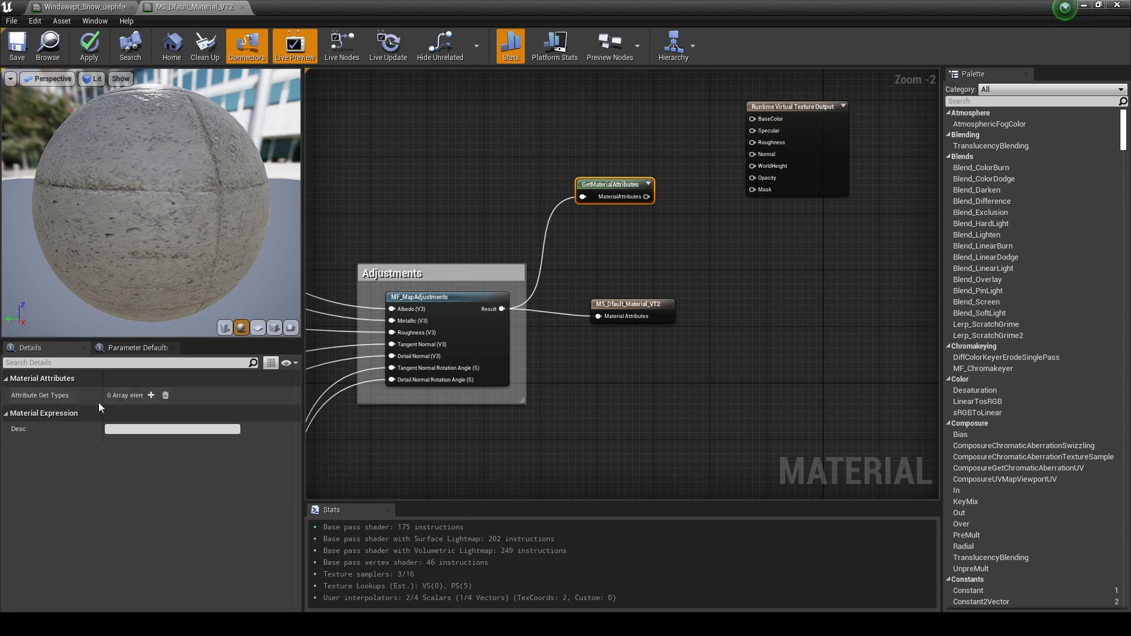
Step: Add four attribute entries to the GetMaterialAttributes node
{"action": "left_click", "coordinate": [151, 396]}
{"action": "left_click", "coordinate": [152, 395]}
{"action": "left_click", "coordinate": [151, 396]}
{"action": "left_click", "coordinate": [151, 396]}
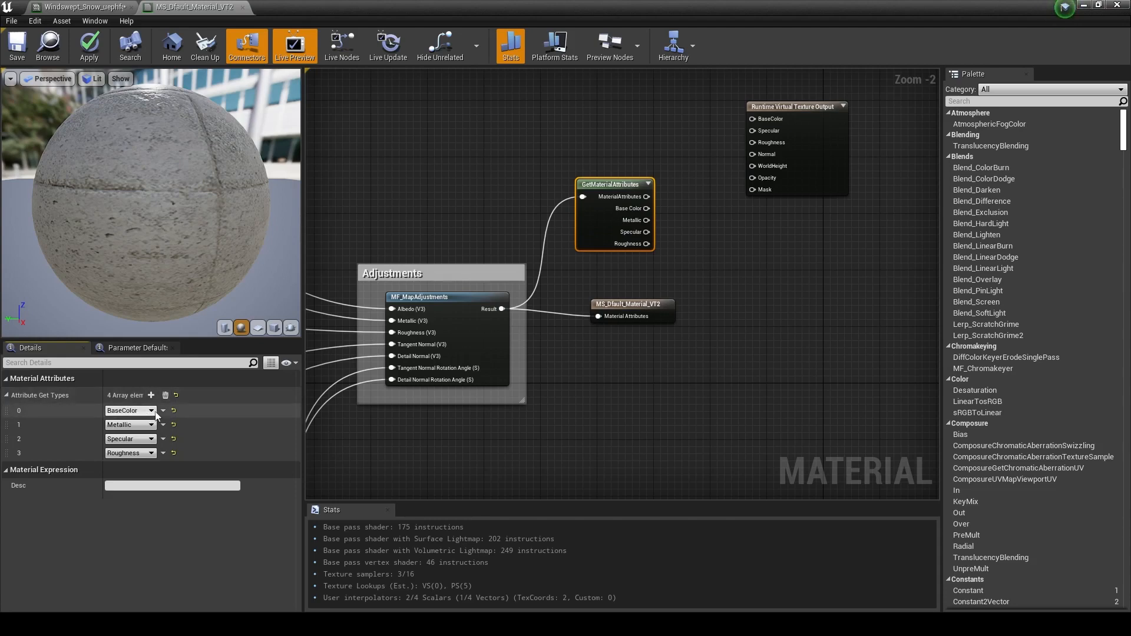
Step: Keep BaseColor as the first attribute type and set the remaining three to Specular, Roughness and Normal
{"action": "left_click", "coordinate": [154, 412]}
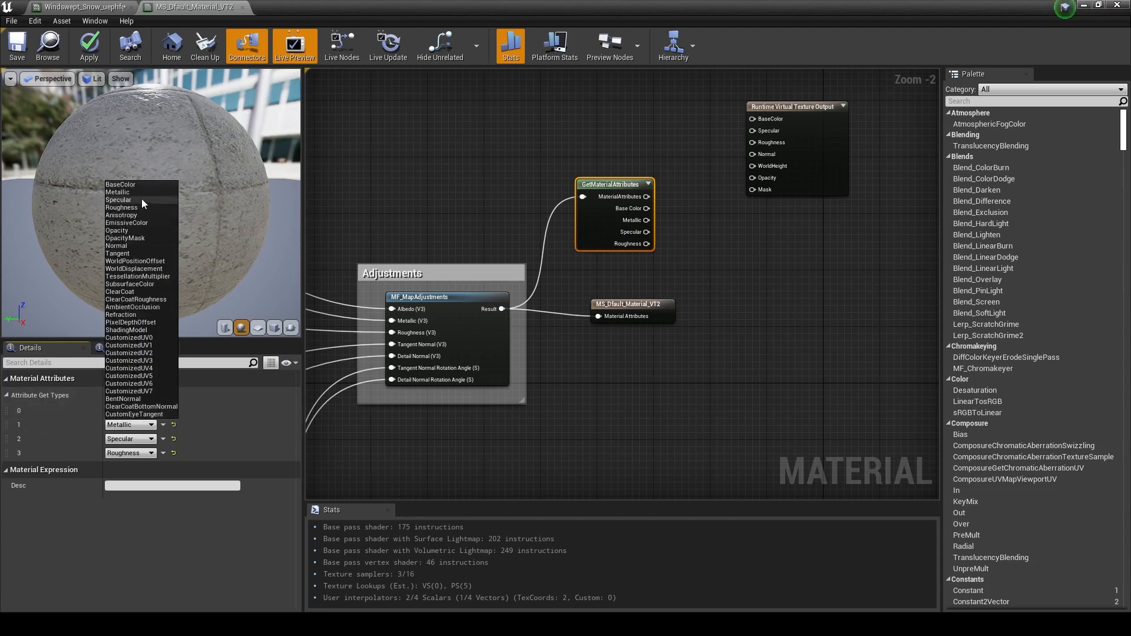
{"action": "left_click", "coordinate": [141, 200]}
{"action": "left_click", "coordinate": [153, 425]}
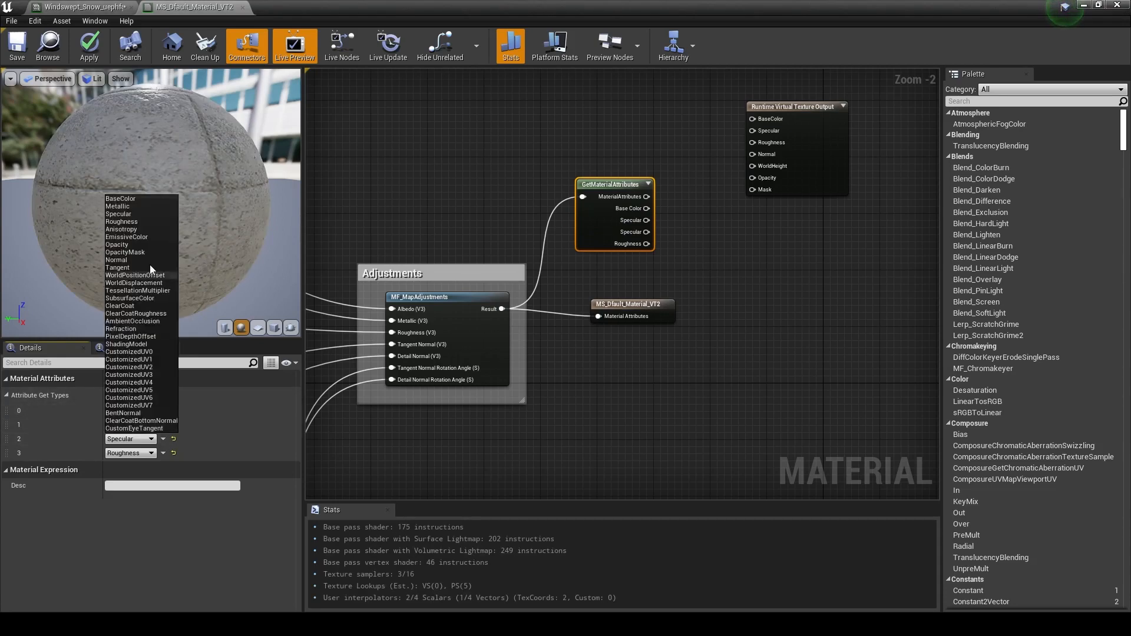
{"action": "left_click", "coordinate": [140, 221]}
{"action": "left_click", "coordinate": [152, 439]}
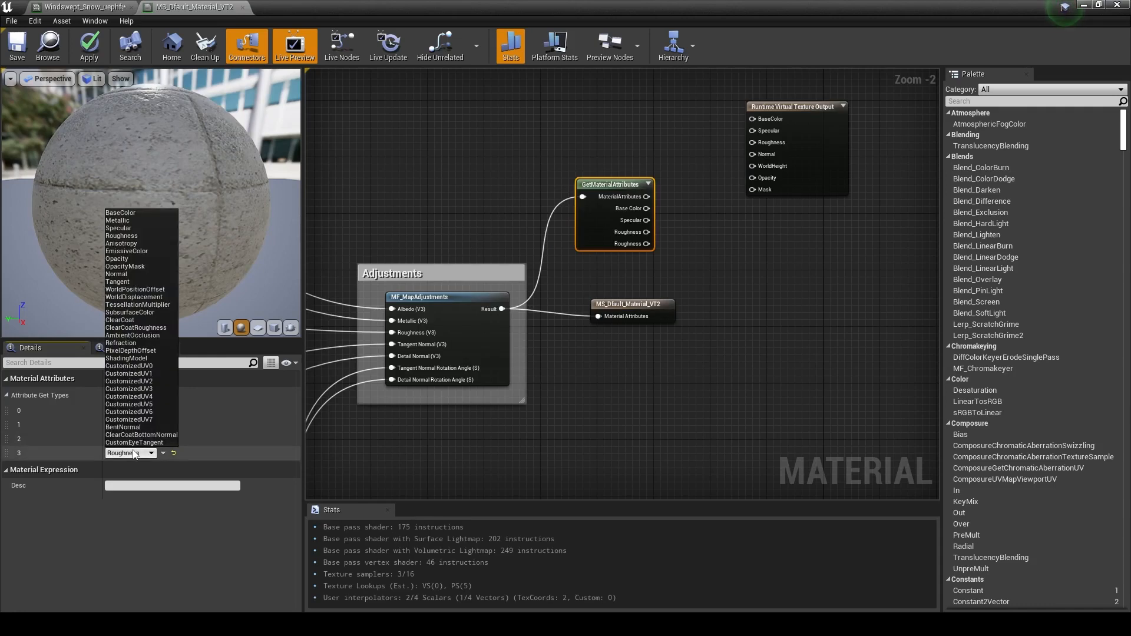
{"action": "left_click", "coordinate": [147, 272]}
Step: Connect Base Color, Specular, Roughness and Normal from GetMaterialAttributes to the matching Runtime Virtual Texture Output inputs, and move both nodes higher
{"action": "left_click_drag", "start_coordinate": [619, 187], "coordinate": [612, 180]}
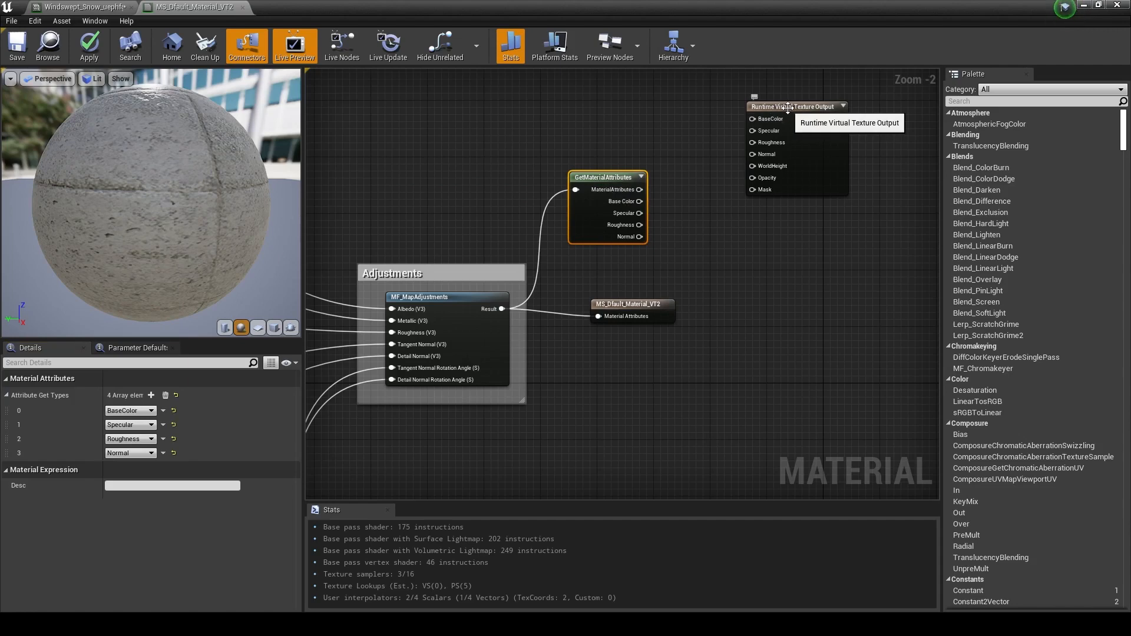
{"action": "left_click_drag", "start_coordinate": [791, 108], "coordinate": [777, 150]}
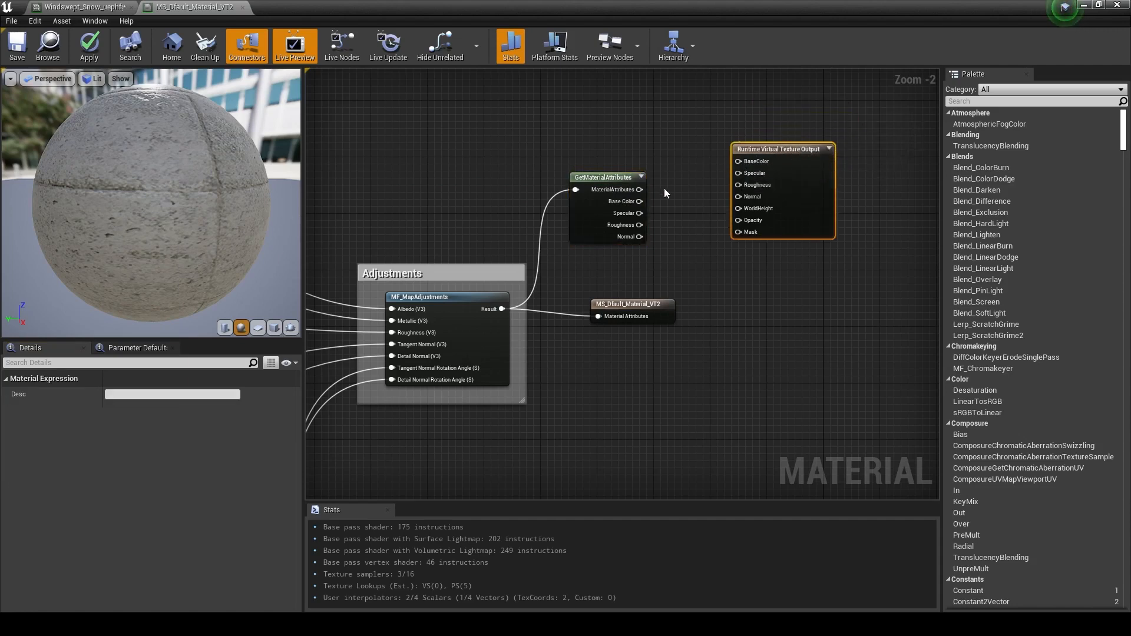
{"action": "left_click_drag", "start_coordinate": [640, 201], "coordinate": [738, 161]}
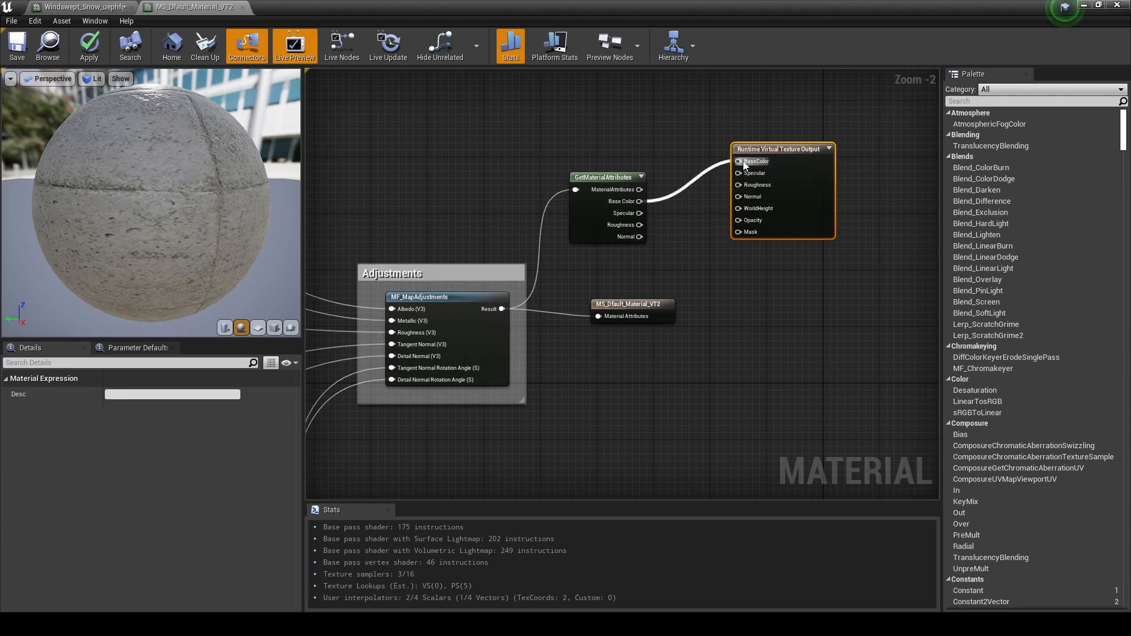
{"action": "left_click_drag", "start_coordinate": [640, 213], "coordinate": [738, 173]}
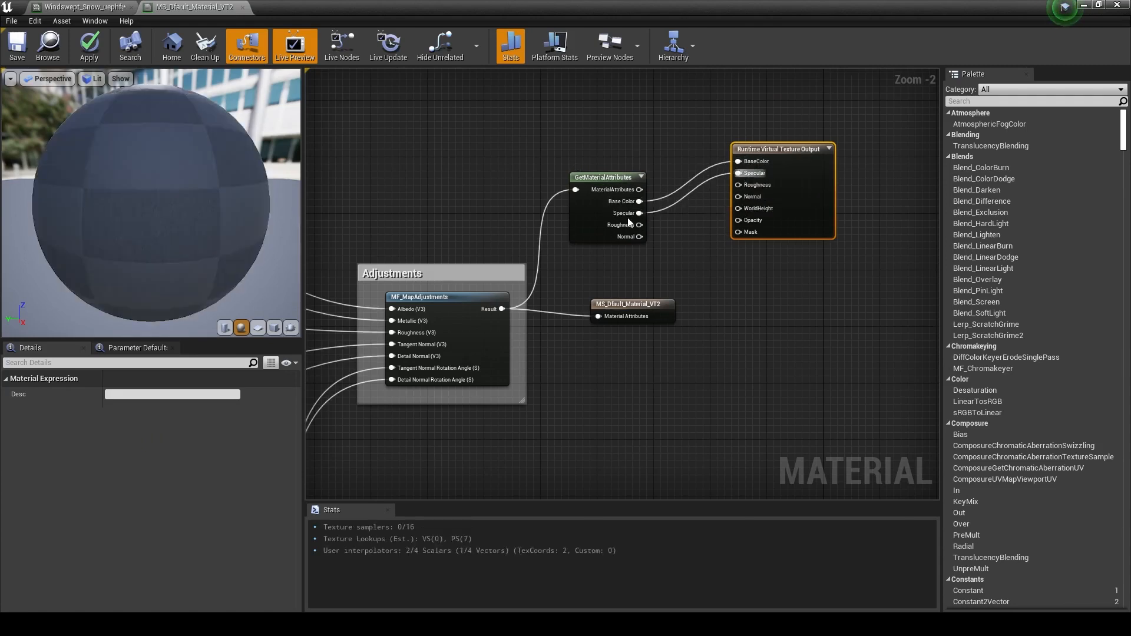
{"action": "left_click_drag", "start_coordinate": [640, 224], "coordinate": [736, 186]}
{"action": "left_click_drag", "start_coordinate": [814, 148], "coordinate": [878, 133]}
{"action": "left_click_drag", "start_coordinate": [639, 236], "coordinate": [802, 182]}
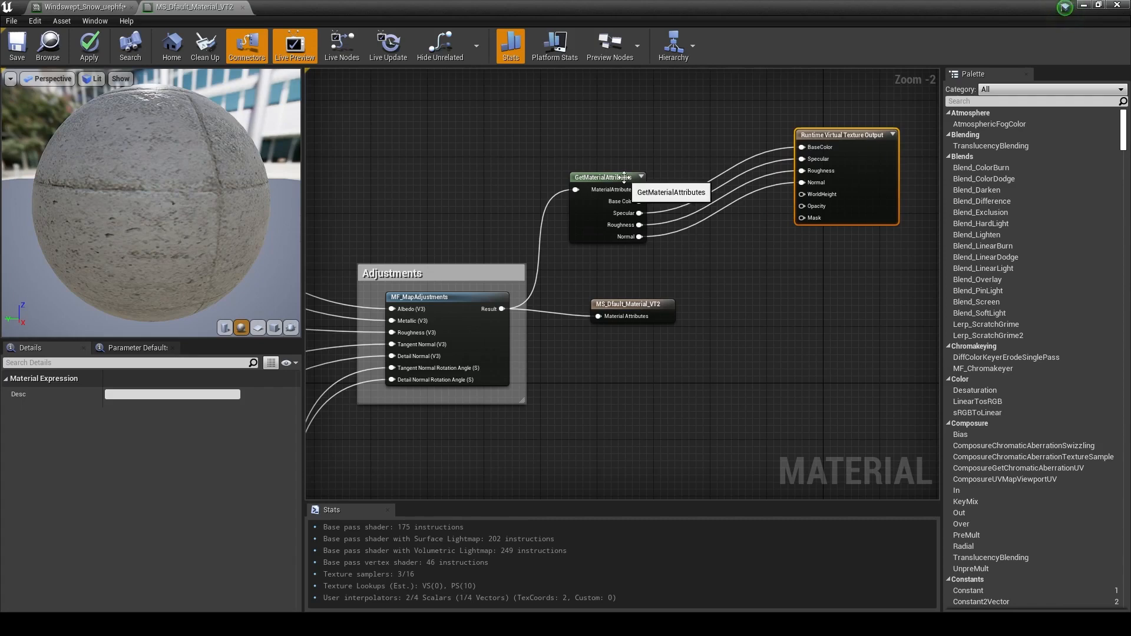
{"action": "left_click_drag", "start_coordinate": [621, 176], "coordinate": [607, 127]}
{"action": "left_click_drag", "start_coordinate": [819, 133], "coordinate": [790, 88]}
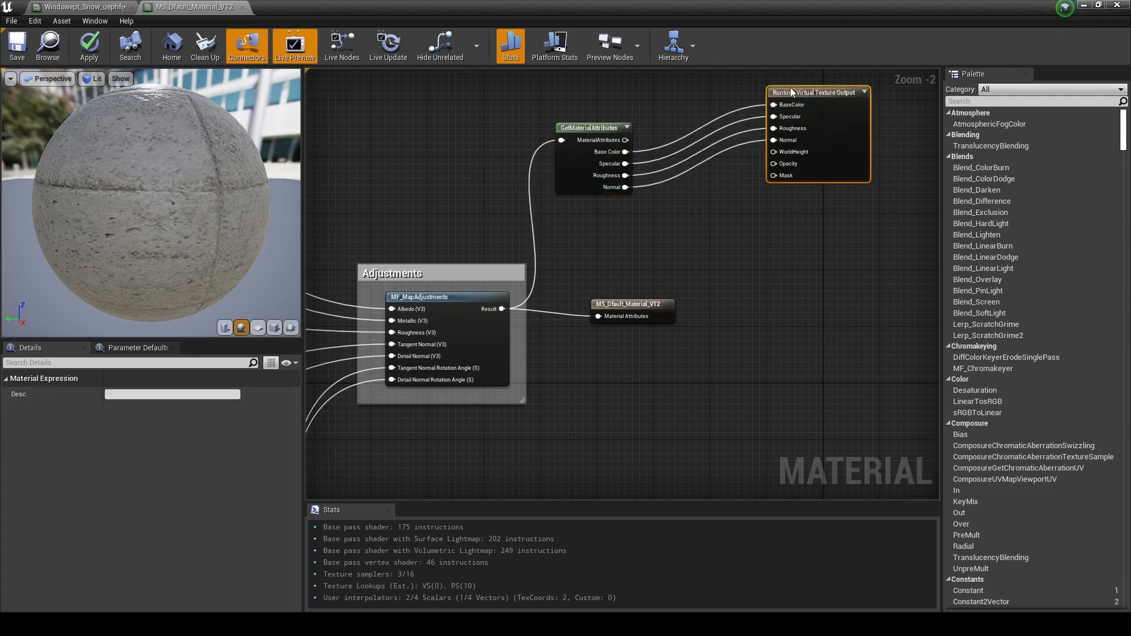
Step: Add a WorldPosition node and place it between GetMaterialAttributes and the material output node
{"action": "right_click_drag", "start_coordinate": [804, 209], "coordinate": [752, 293]}
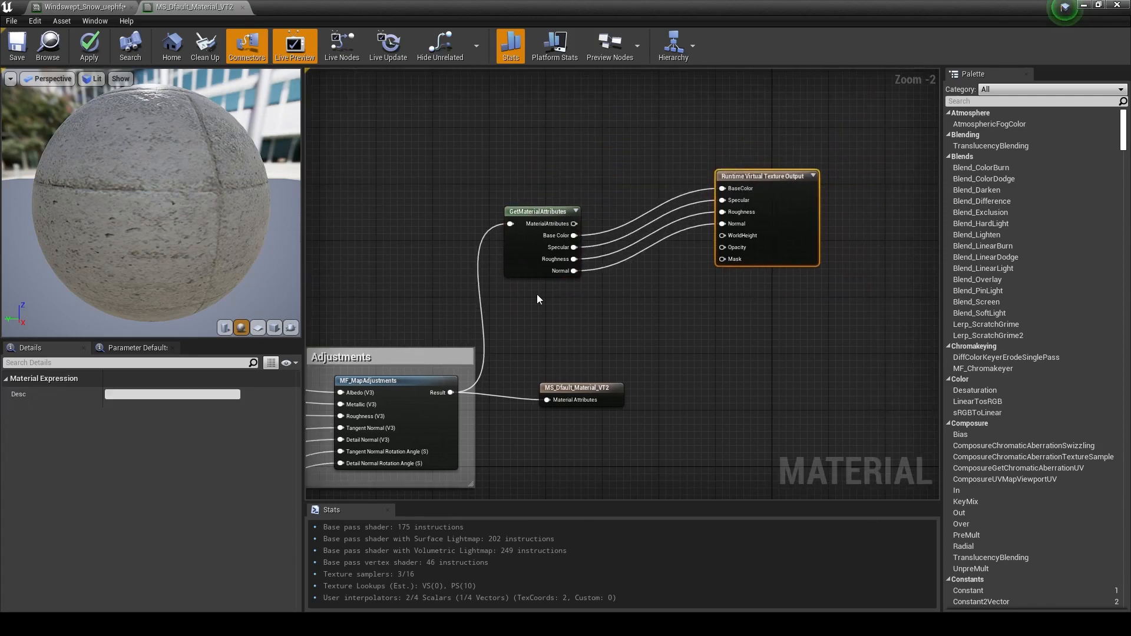
{"action": "right_click_drag", "start_coordinate": [687, 298], "coordinate": [684, 314]}
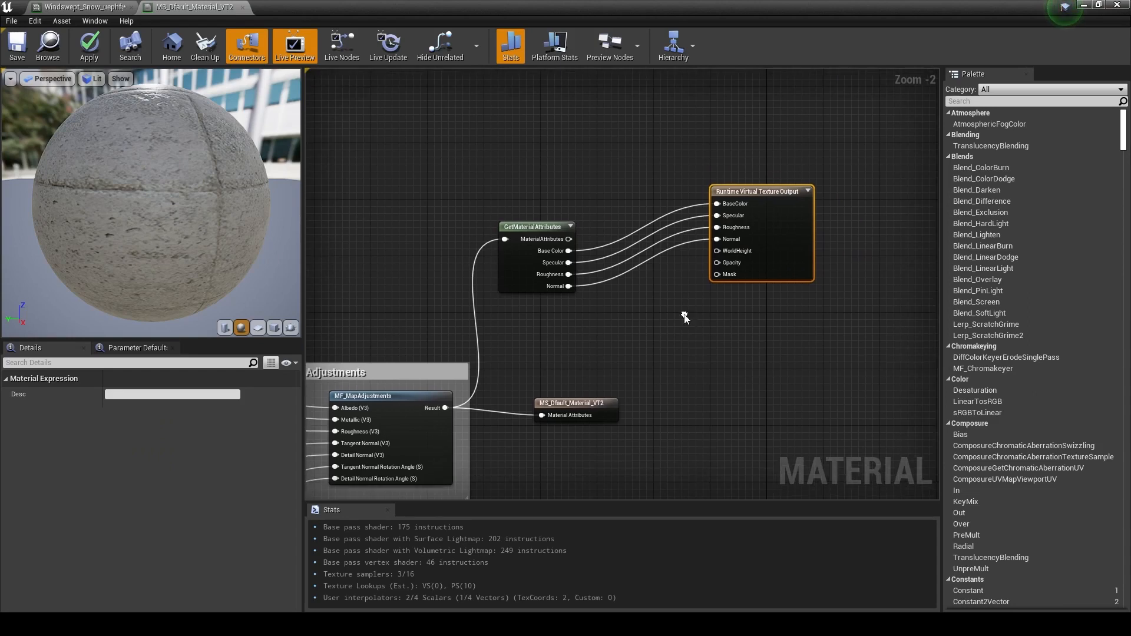
{"action": "right_click", "coordinate": [564, 343]}
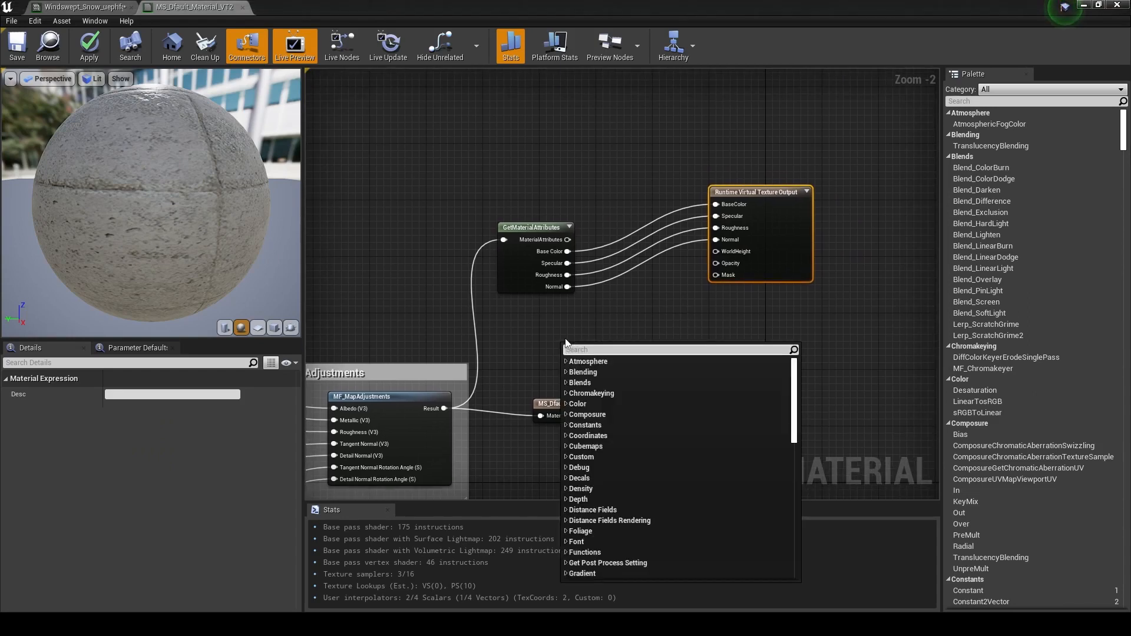
{"action": "type", "text": "Worldpo"}
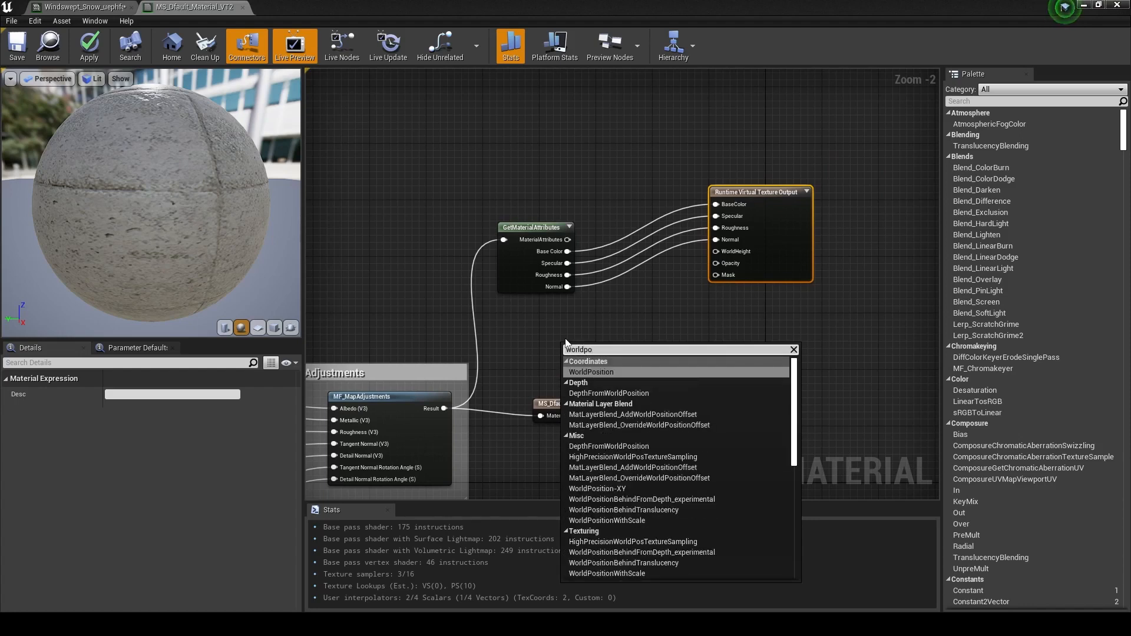
{"action": "left_click", "coordinate": [604, 372]}
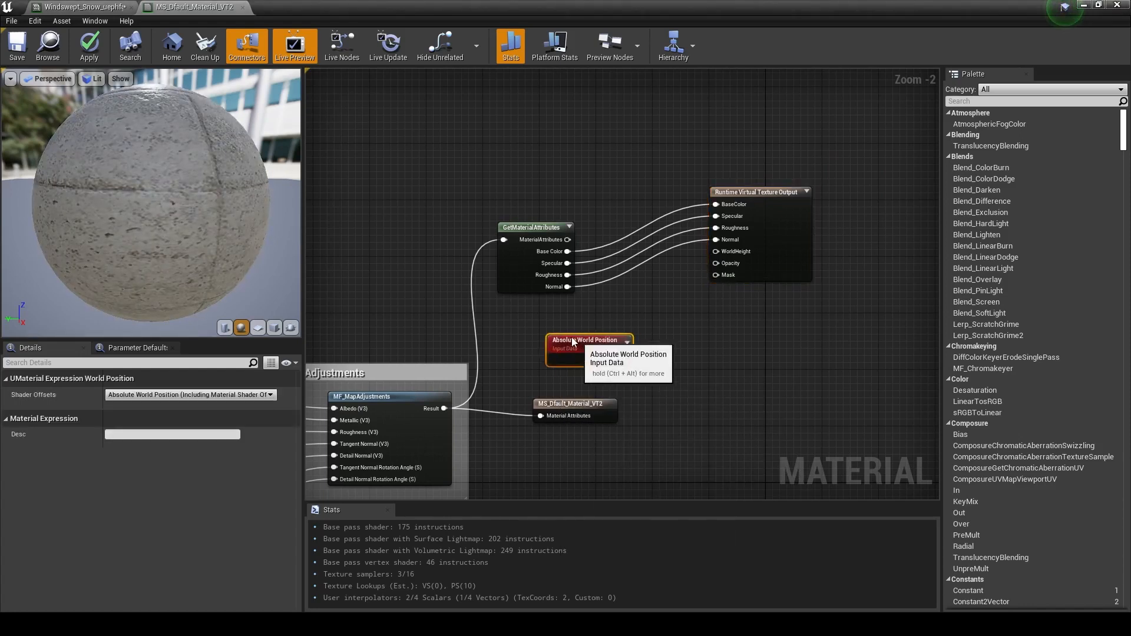
{"action": "left_click_drag", "start_coordinate": [581, 344], "coordinate": [525, 337]}
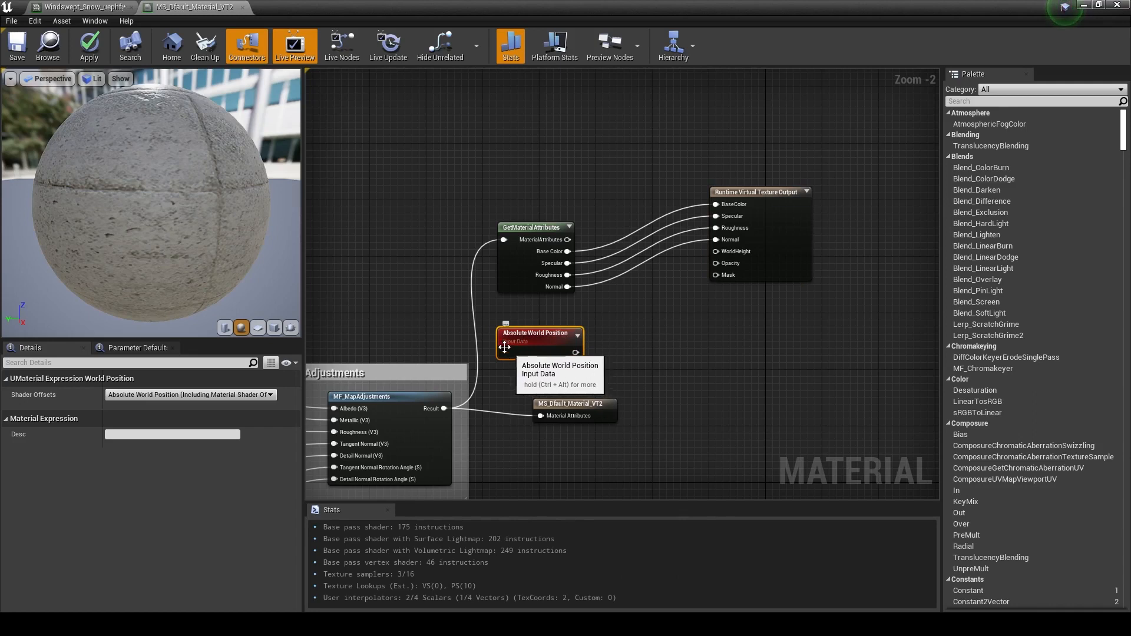
{"action": "scroll", "coordinate": [510, 353], "scroll_direction": "up", "scroll_amount": 2}
{"action": "scroll", "coordinate": [516, 339], "scroll_direction": "down", "scroll_amount": 1}
{"action": "scroll", "coordinate": [530, 342], "scroll_direction": "down", "scroll_amount": 1}
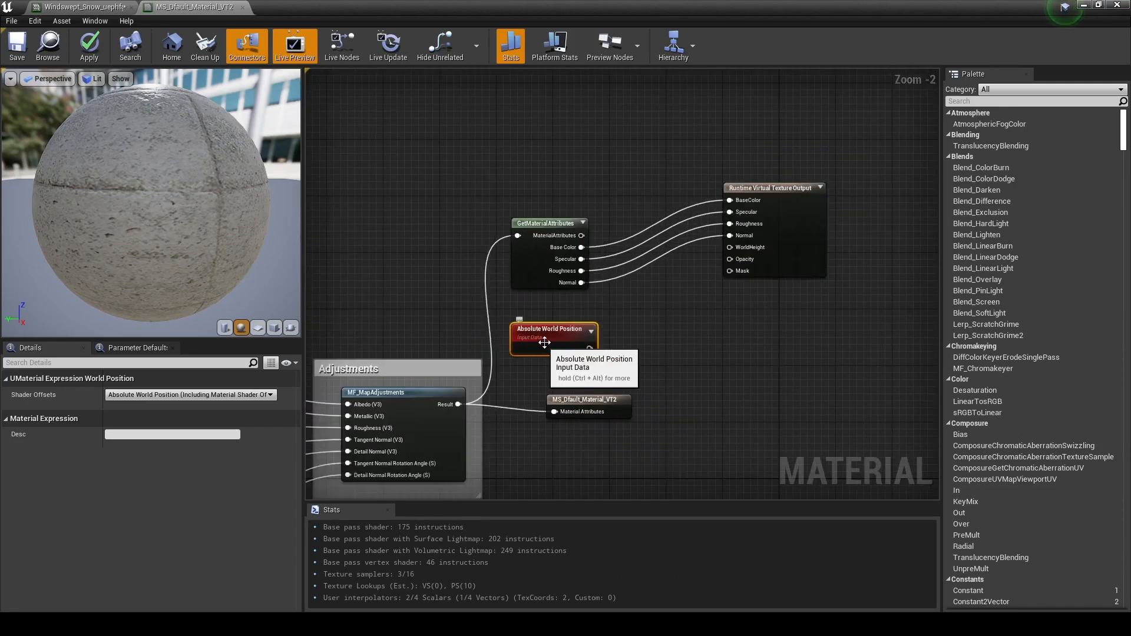
Step: Examine the snow landscape and its vertical axis in the level viewport, then return to the full-size material editor
{"action": "left_click", "coordinate": [1096, 5]}
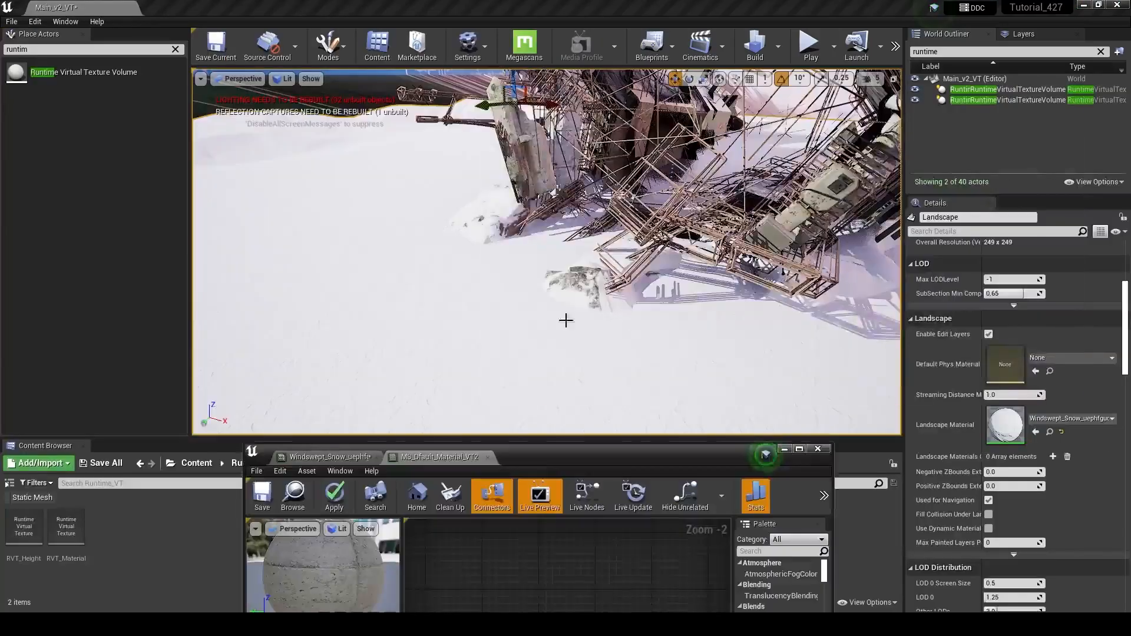
{"action": "left_click_drag", "start_coordinate": [679, 460], "coordinate": [662, 365]}
{"action": "left_click", "coordinate": [785, 357]}
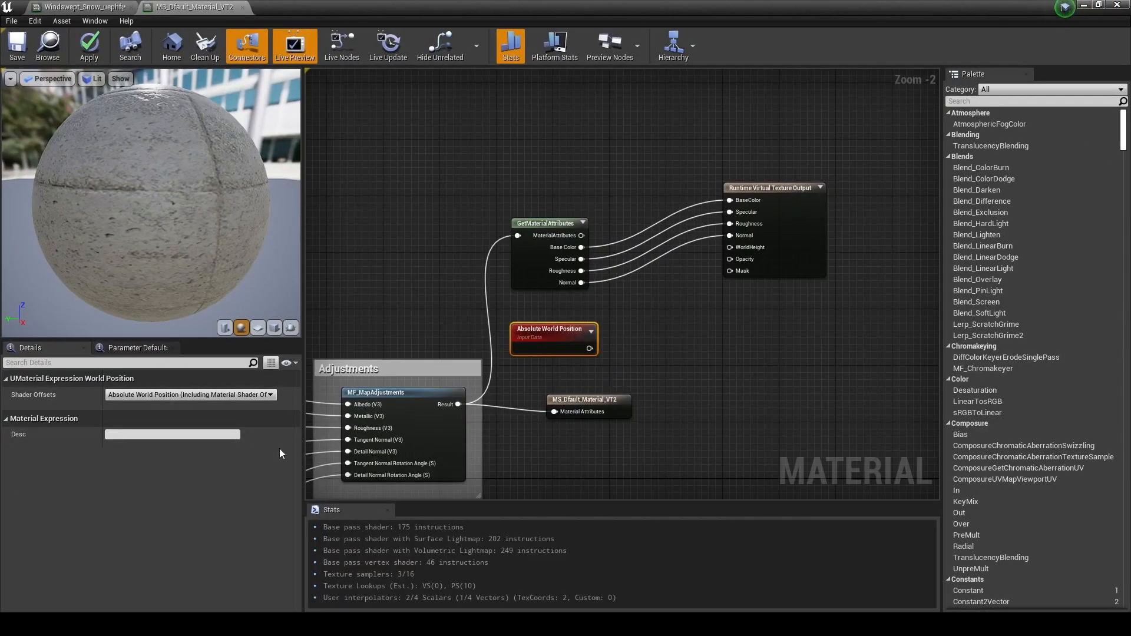
{"action": "left_click_drag", "start_coordinate": [566, 346], "coordinate": [560, 339]}
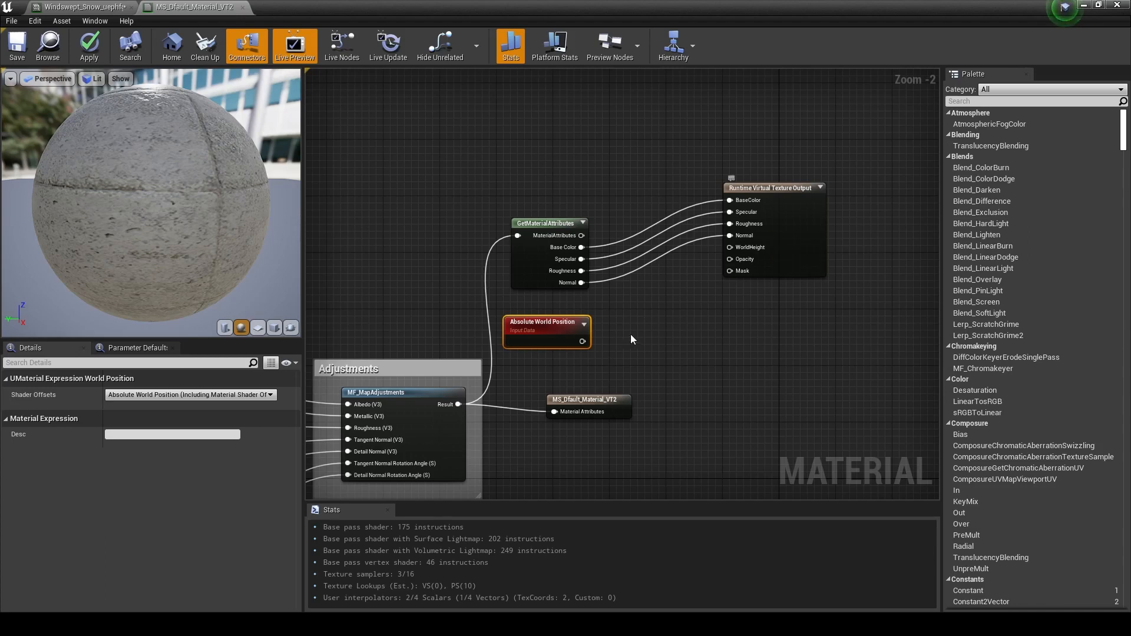
{"action": "left_click", "coordinate": [1099, 5]}
{"action": "left_click_drag", "start_coordinate": [623, 341], "coordinate": [631, 480]}
{"action": "right_click_drag", "start_coordinate": [555, 281], "coordinate": [532, 202]}
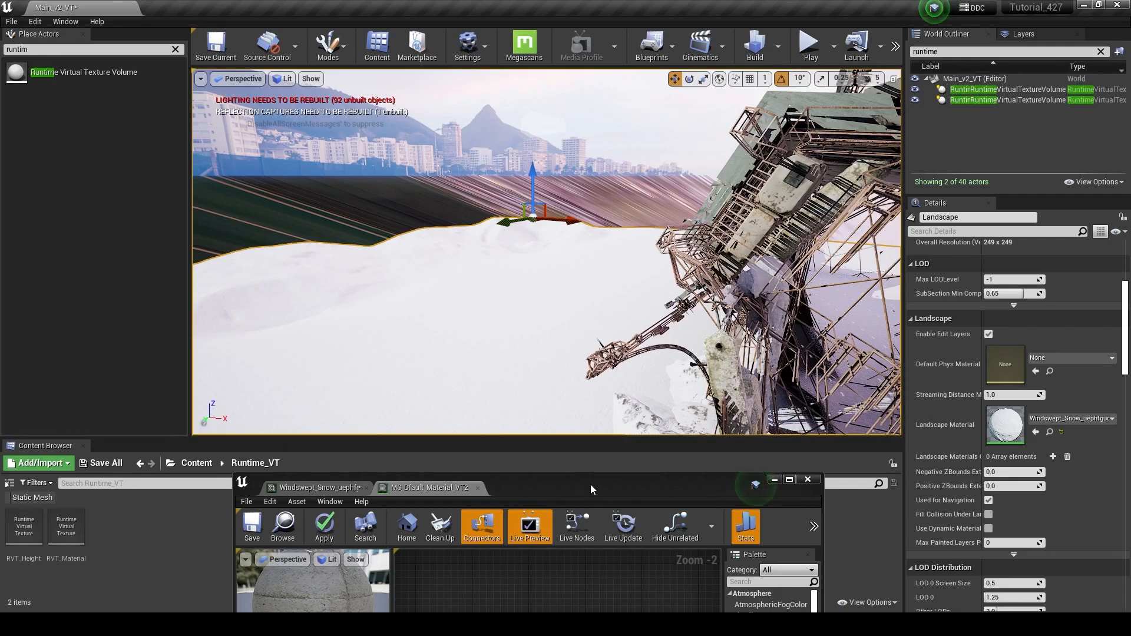
{"action": "left_click_drag", "start_coordinate": [590, 485], "coordinate": [589, 475]}
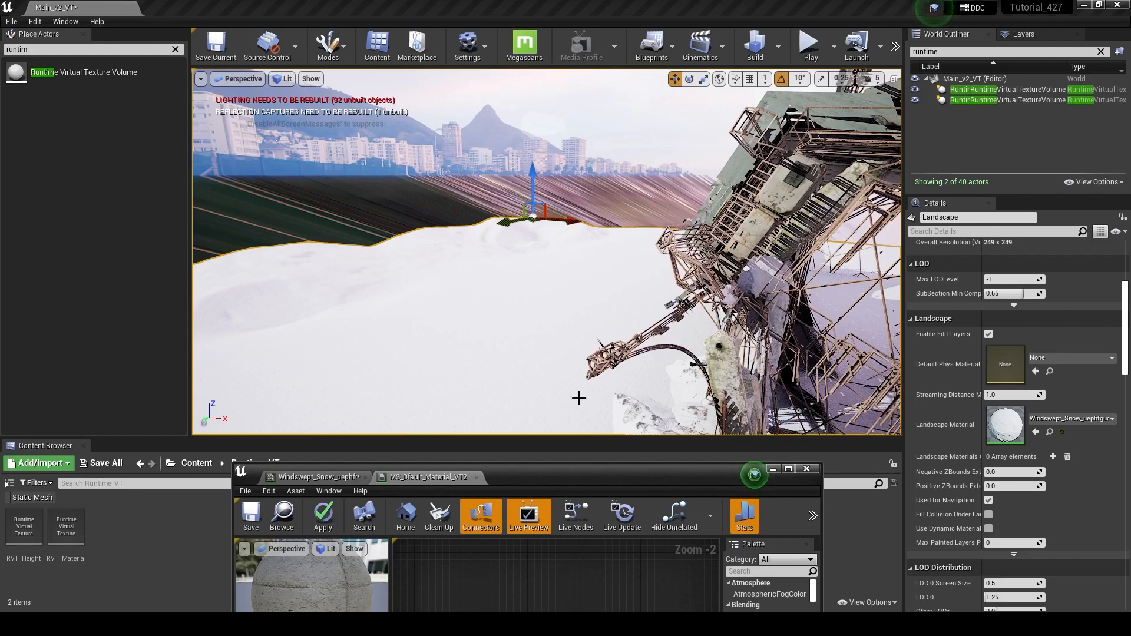
{"action": "double_click", "coordinate": [595, 475]}
Step: Connect Absolute World Position to the output's WorldHeight input through a new ComponentMask node with only the B channel enabled
{"action": "left_click_drag", "start_coordinate": [581, 341], "coordinate": [665, 347]}
{"action": "type", "text": "compone"}
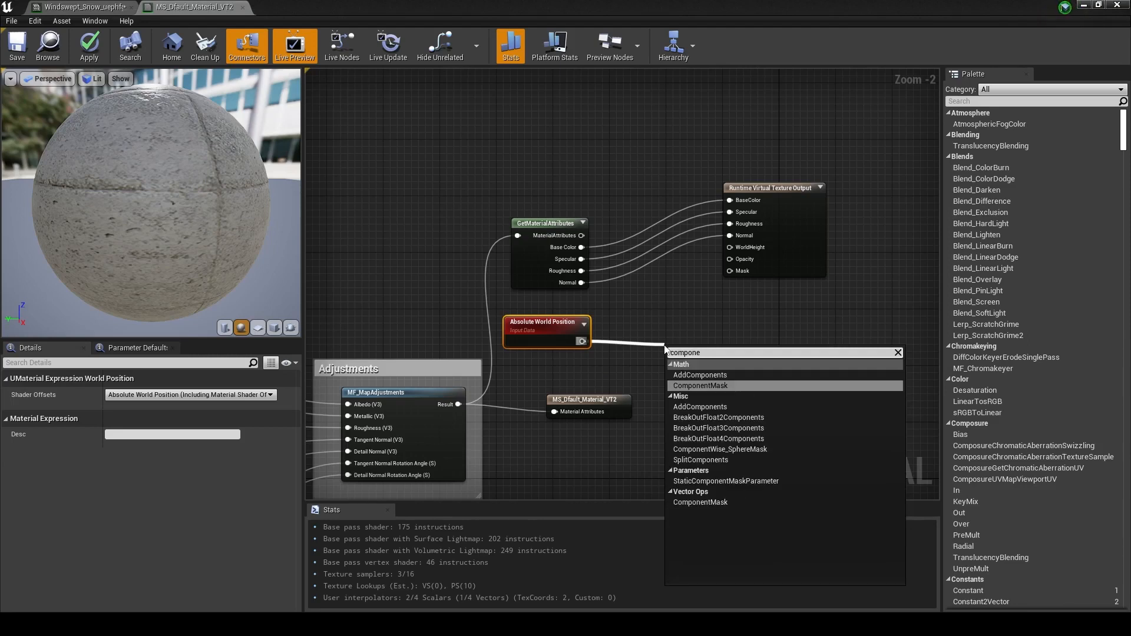
{"action": "key", "text": "Return"}
{"action": "left_click", "coordinate": [110, 395]}
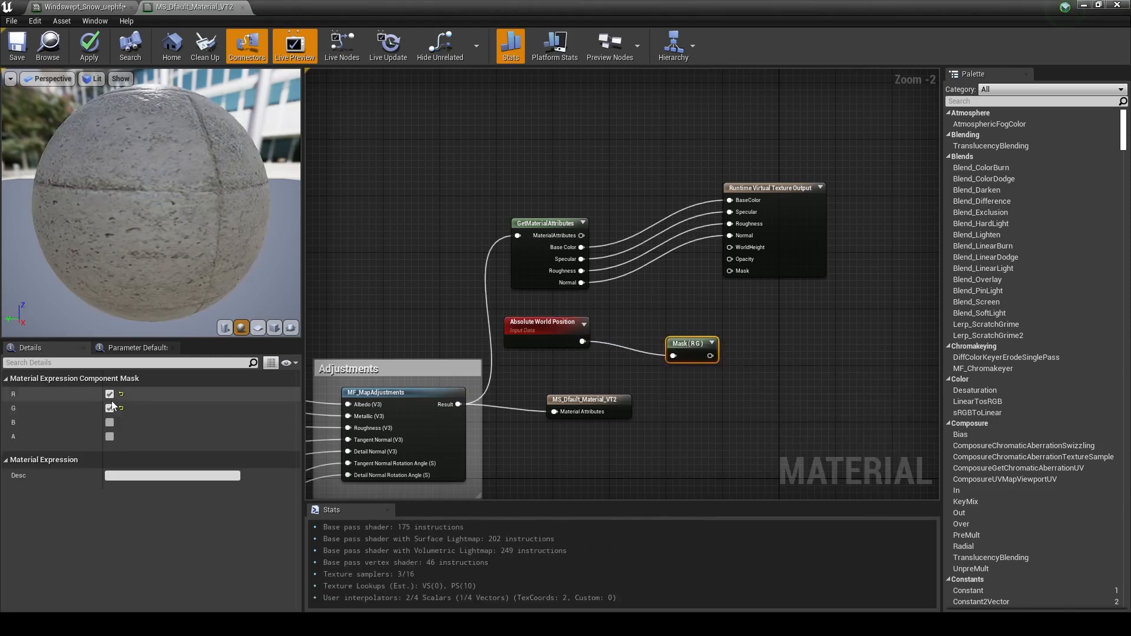
{"action": "left_click", "coordinate": [109, 408]}
{"action": "left_click", "coordinate": [109, 423]}
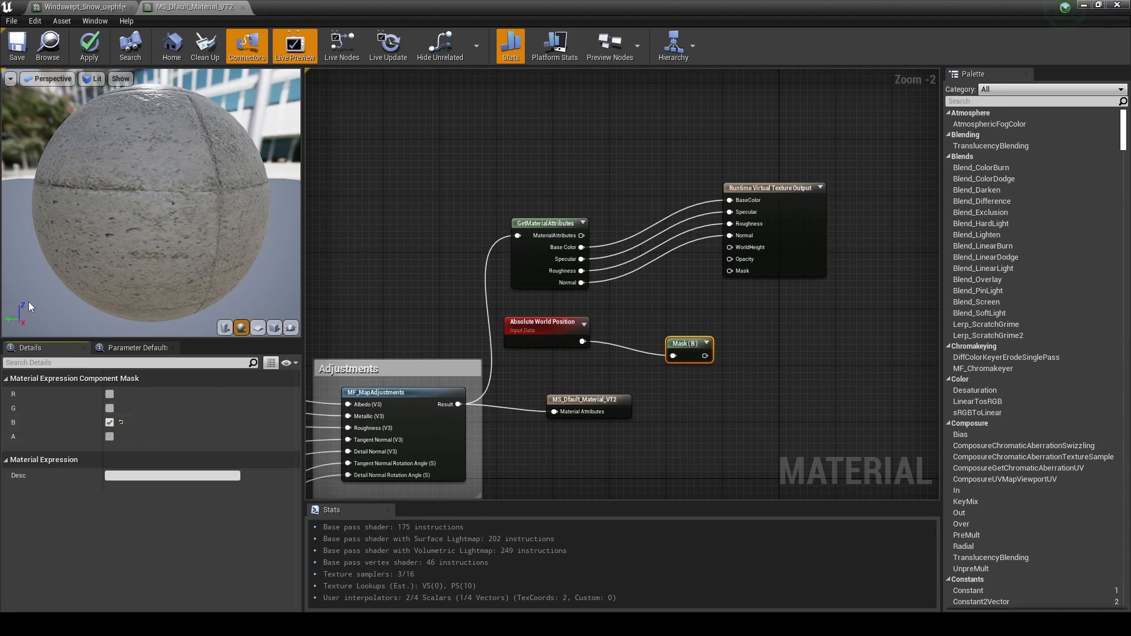
{"action": "left_click_drag", "start_coordinate": [697, 344], "coordinate": [733, 250]}
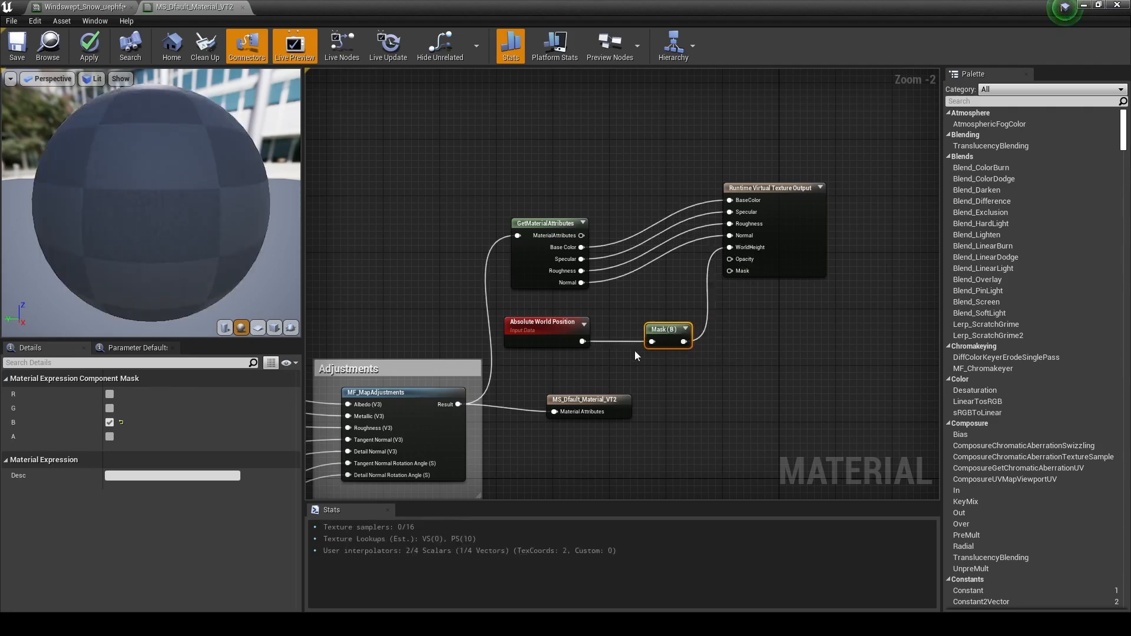
Step: Disconnect the Runtime Virtual Texture Output's Normal input and feed the Normal output of GetMaterialAttributes into a new Transform node
{"action": "left_click_drag", "start_coordinate": [558, 224], "coordinate": [551, 224]}
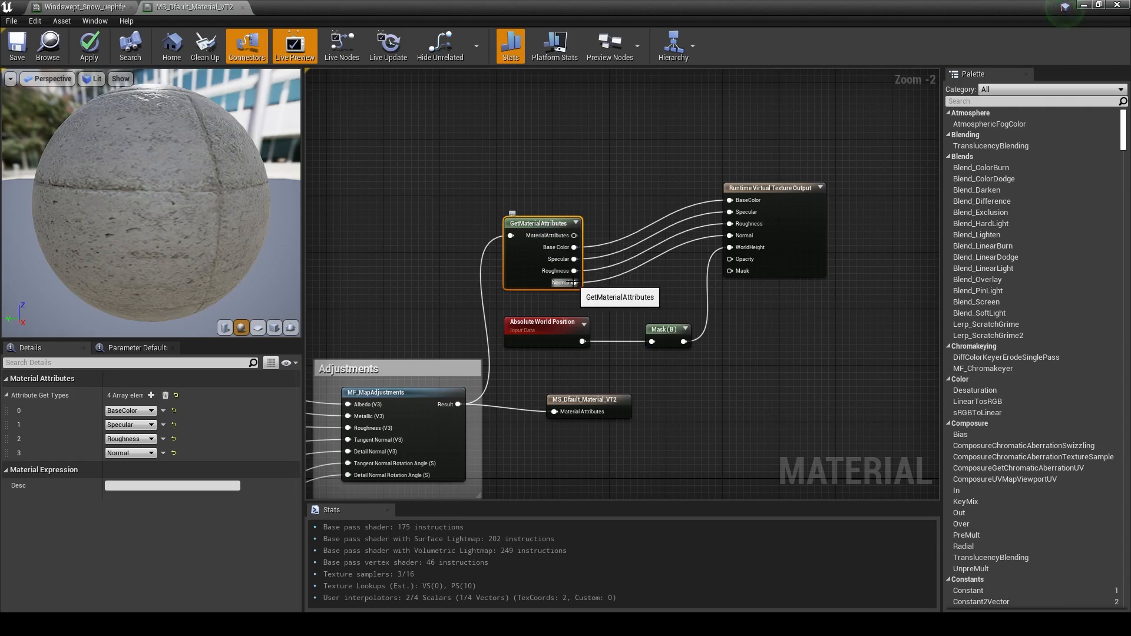
{"action": "left_click", "coordinate": [731, 236], "text": "alt"}
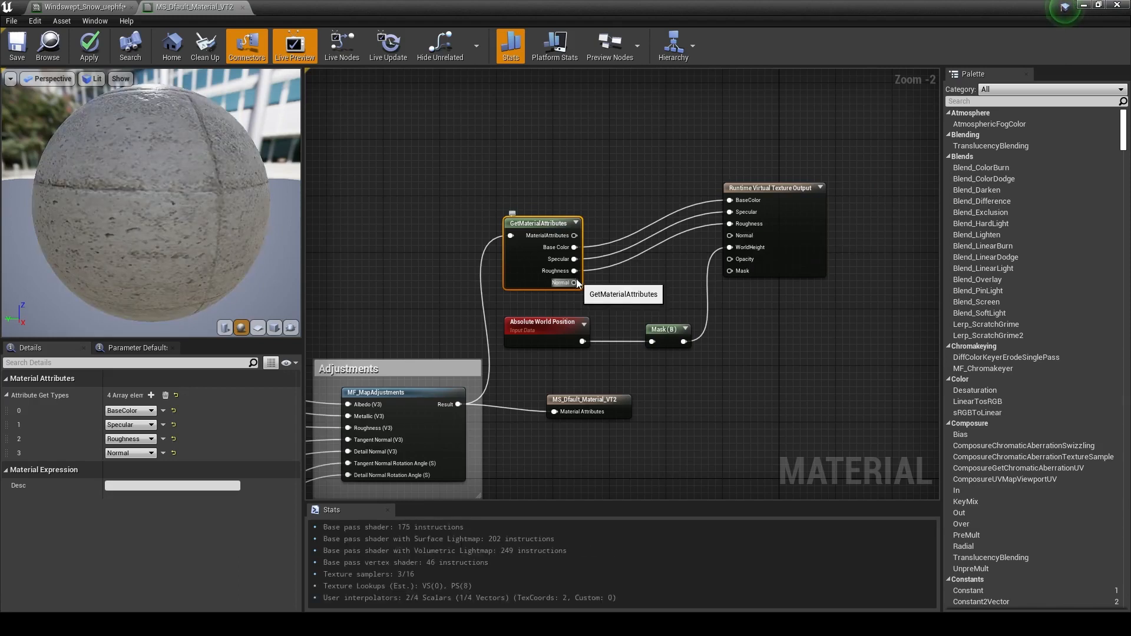
{"action": "left_click_drag", "start_coordinate": [574, 282], "coordinate": [635, 275]}
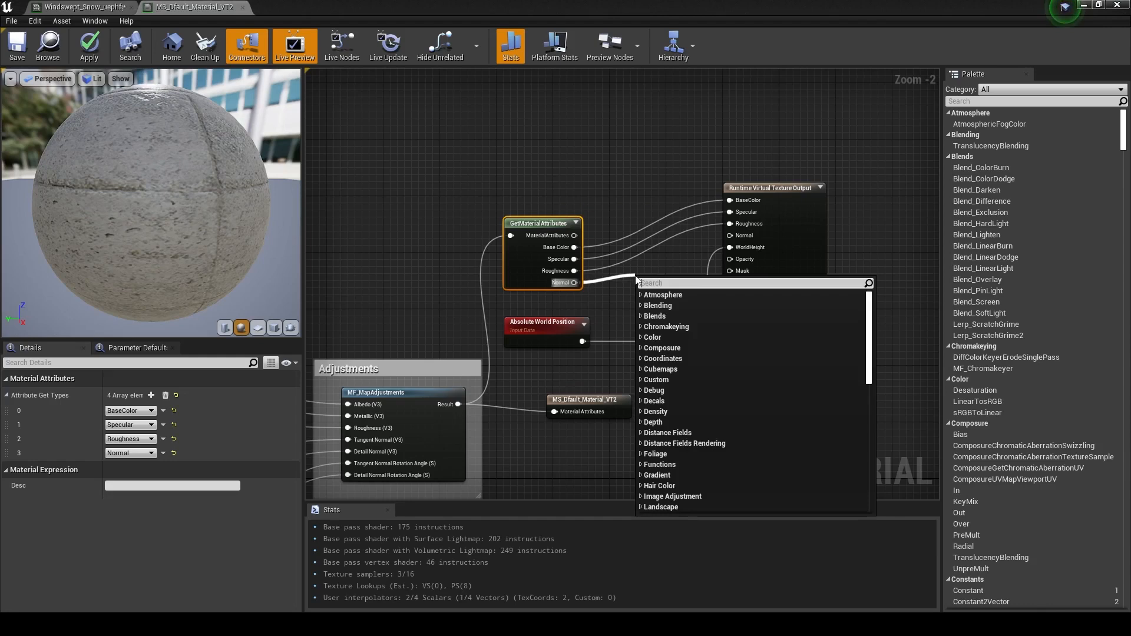
{"action": "type", "text": "transform"}
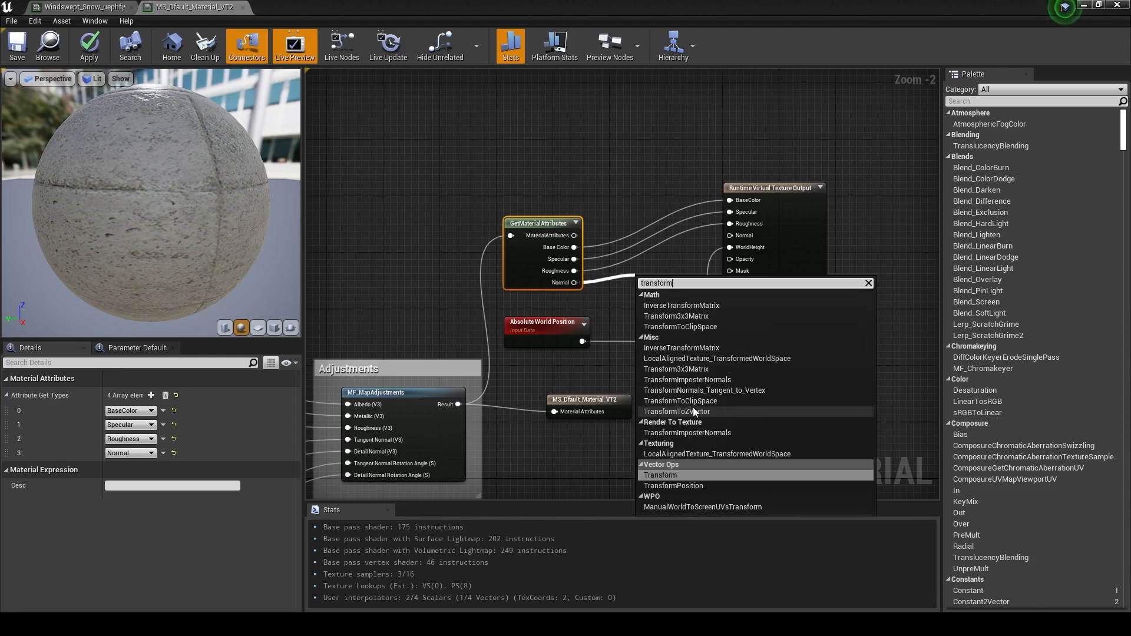
{"action": "left_click", "coordinate": [684, 475]}
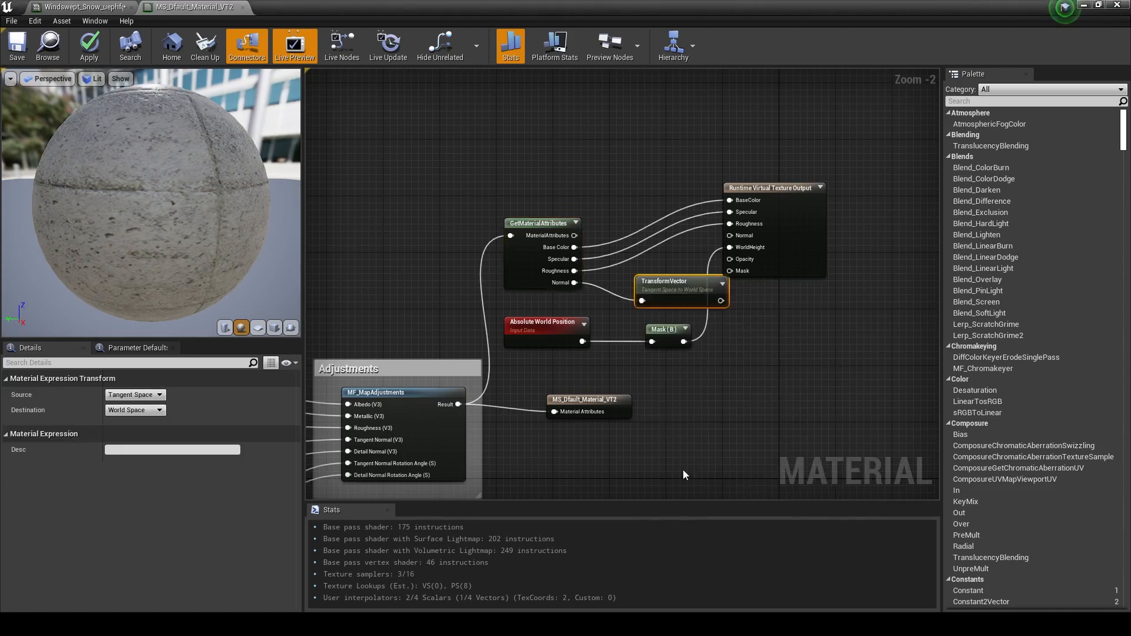
Step: Spread the nodes apart to make room for TransformVector and connect its output to the Runtime Virtual Texture Output's Normal input
{"action": "left_click_drag", "start_coordinate": [672, 298], "coordinate": [654, 297]}
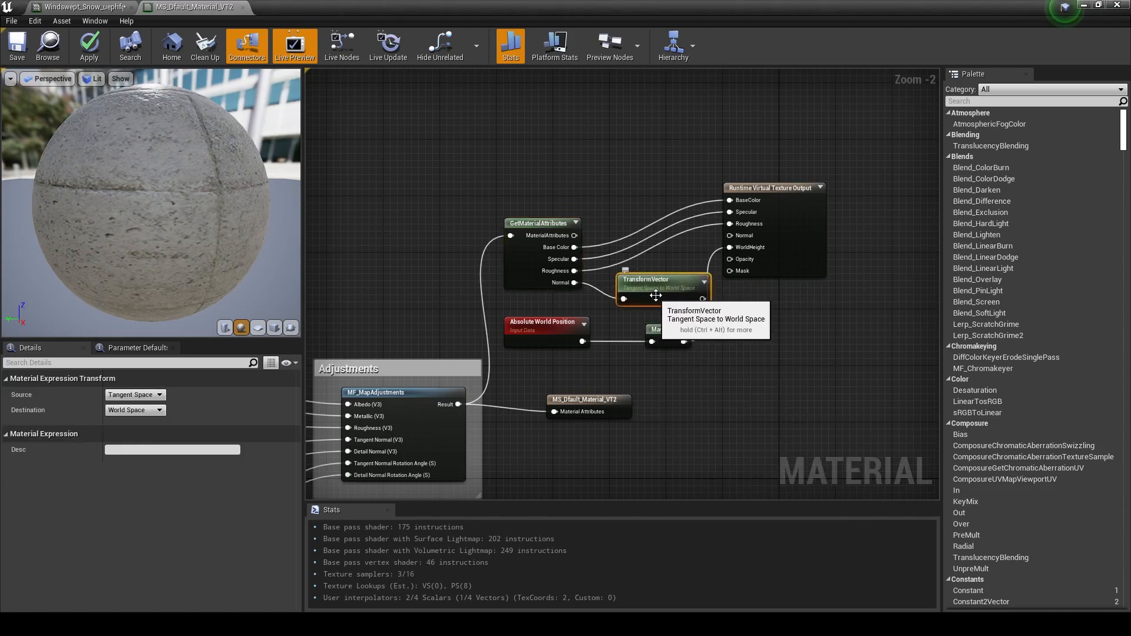
{"action": "left_click_drag", "start_coordinate": [539, 224], "coordinate": [525, 223]}
{"action": "left_click_drag", "start_coordinate": [763, 188], "coordinate": [847, 189]}
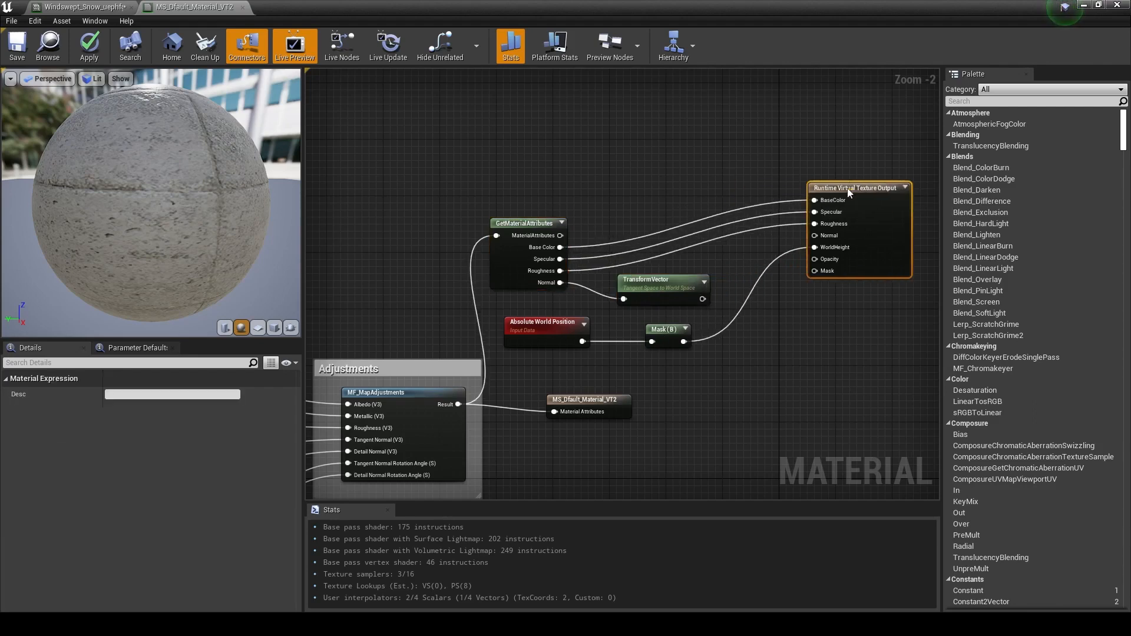
{"action": "left_click_drag", "start_coordinate": [661, 286], "coordinate": [869, 224]}
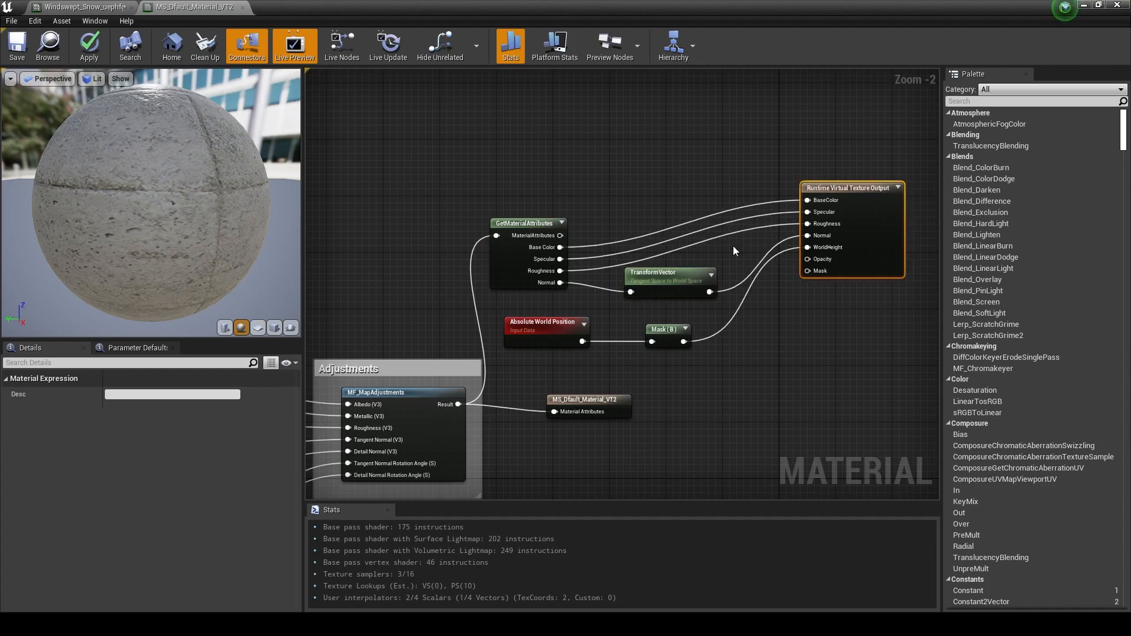
{"action": "scroll", "coordinate": [580, 190], "scroll_direction": "down", "scroll_amount": 3}
{"action": "right_click_drag", "start_coordinate": [580, 191], "coordinate": [588, 232]}
{"action": "scroll", "coordinate": [588, 233], "scroll_direction": "up", "scroll_amount": 2}
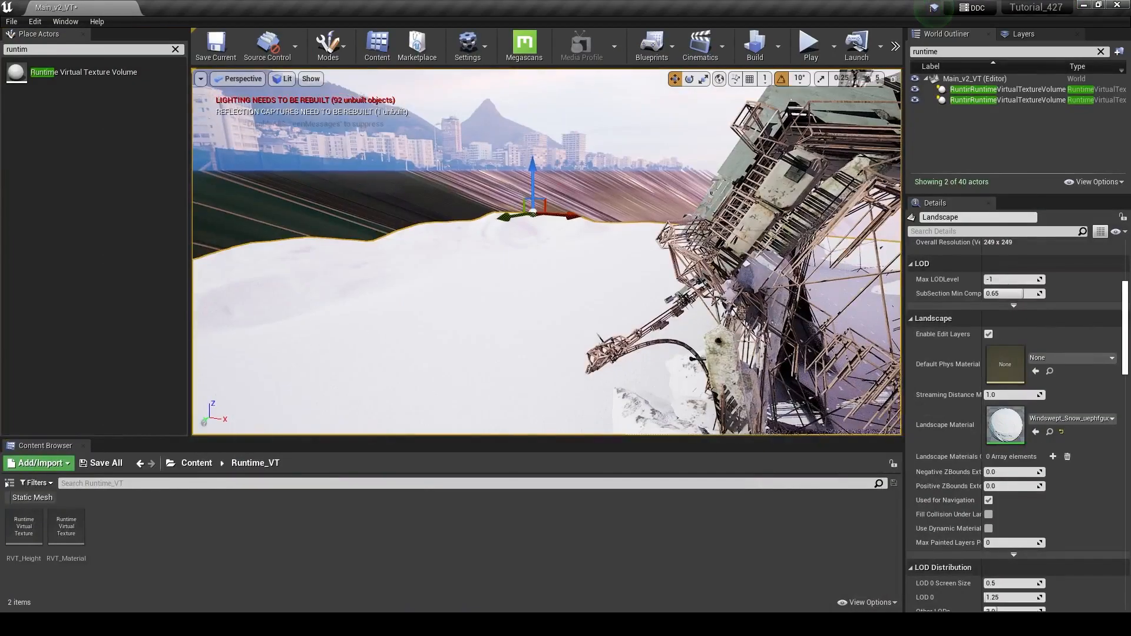
Step: Back in the level, clear the World Outliner search and add two elements to the Landscape's Draw in Virtual Textures array
{"action": "right_click_drag", "start_coordinate": [546, 252], "coordinate": [625, 312]}
{"action": "right_click_drag", "start_coordinate": [705, 231], "coordinate": [708, 175]}
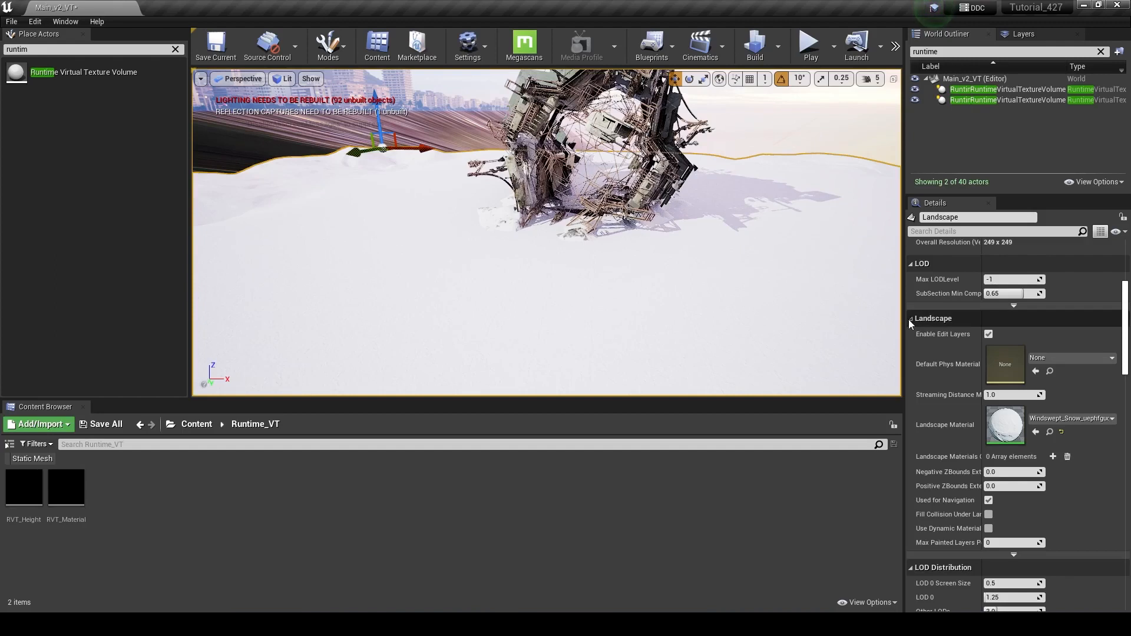
{"action": "left_click", "coordinate": [1101, 51]}
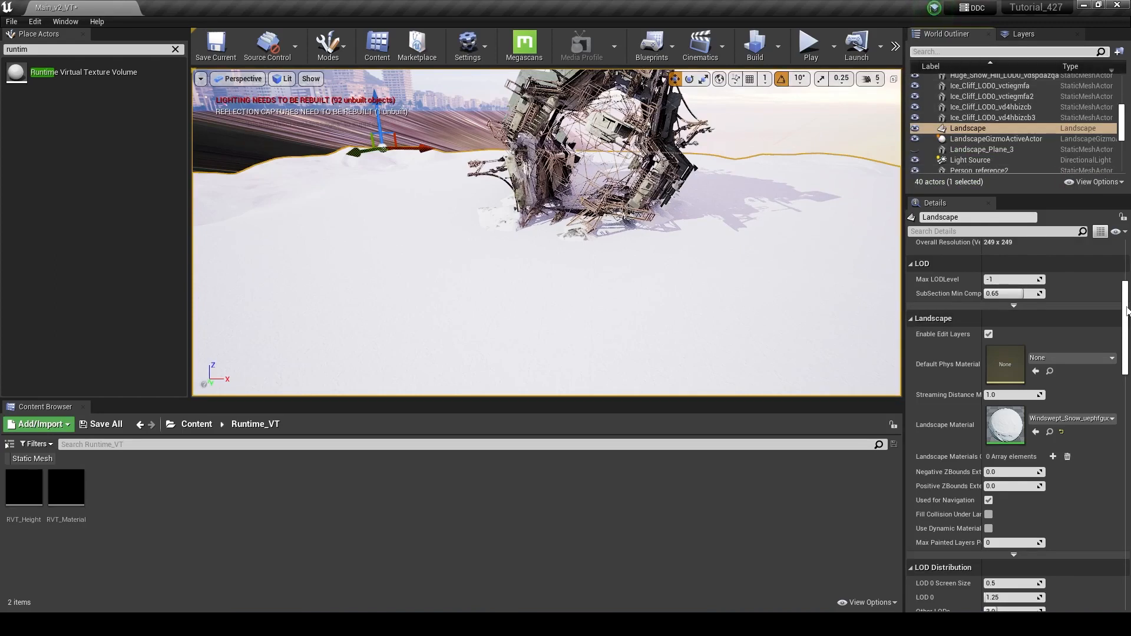
{"action": "left_click_drag", "start_coordinate": [1127, 312], "coordinate": [1130, 266]}
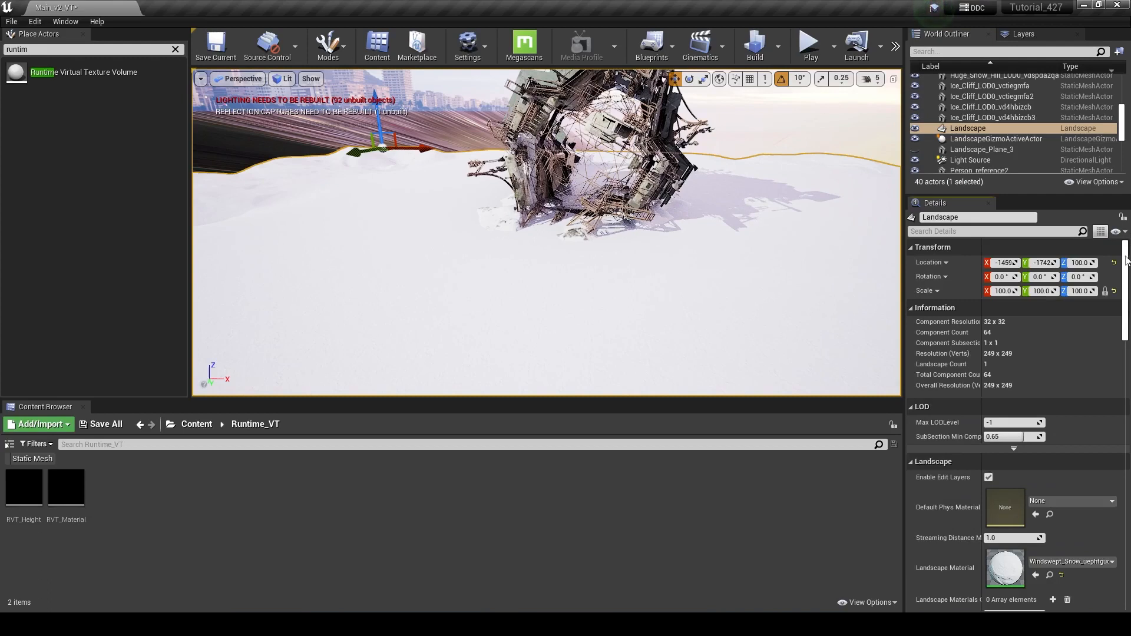
{"action": "left_click_drag", "start_coordinate": [1125, 268], "coordinate": [1126, 400]}
{"action": "left_click", "coordinate": [922, 323]}
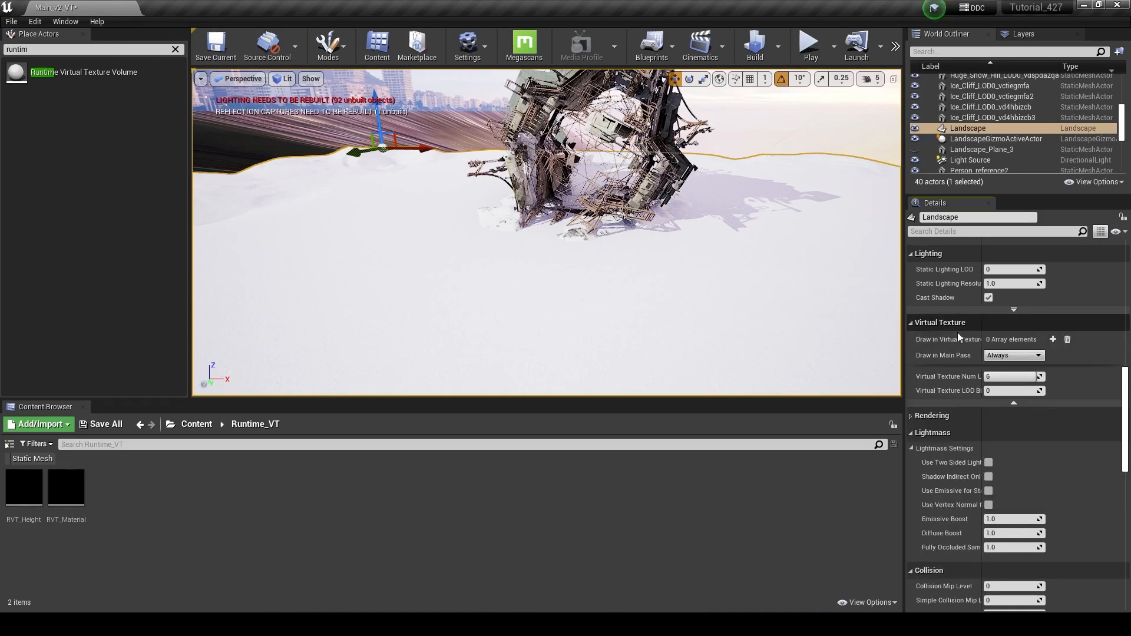
{"action": "left_click", "coordinate": [1053, 341]}
{"action": "left_click", "coordinate": [1052, 341]}
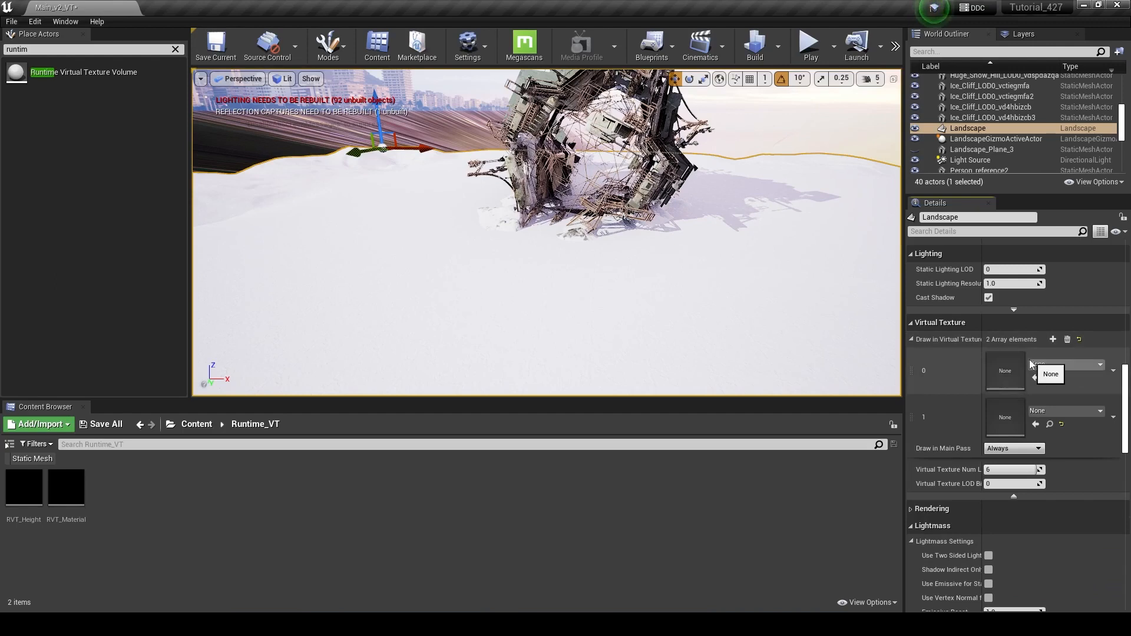
Step: Save all levels
{"action": "left_click_drag", "start_coordinate": [24, 487], "coordinate": [120, 496]}
{"action": "left_click", "coordinate": [194, 485]}
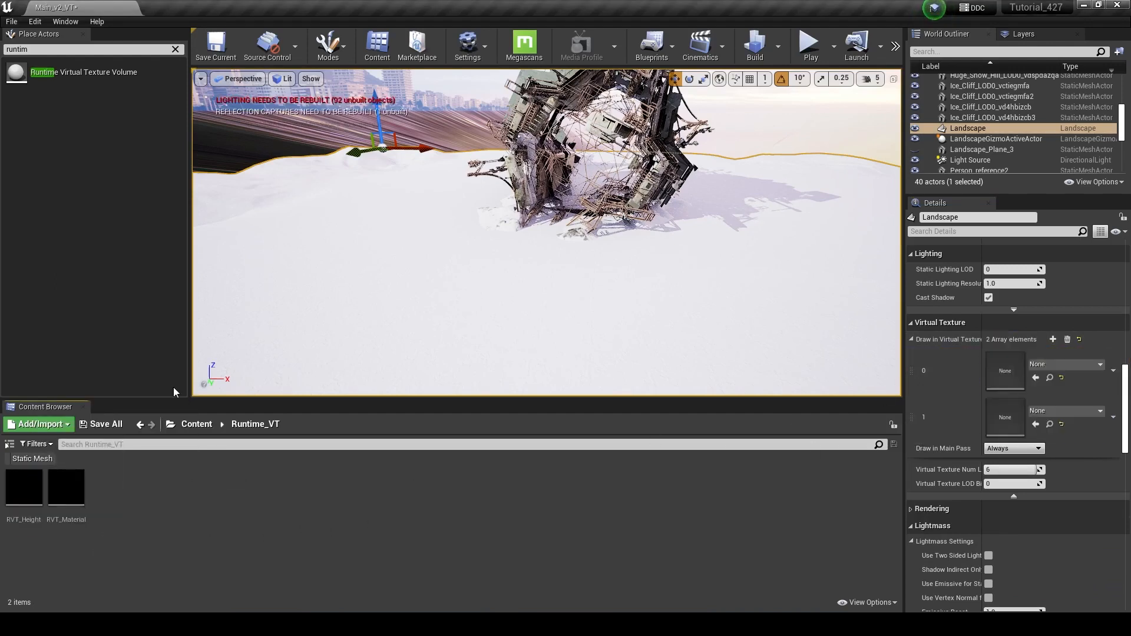
{"action": "left_click", "coordinate": [11, 21]}
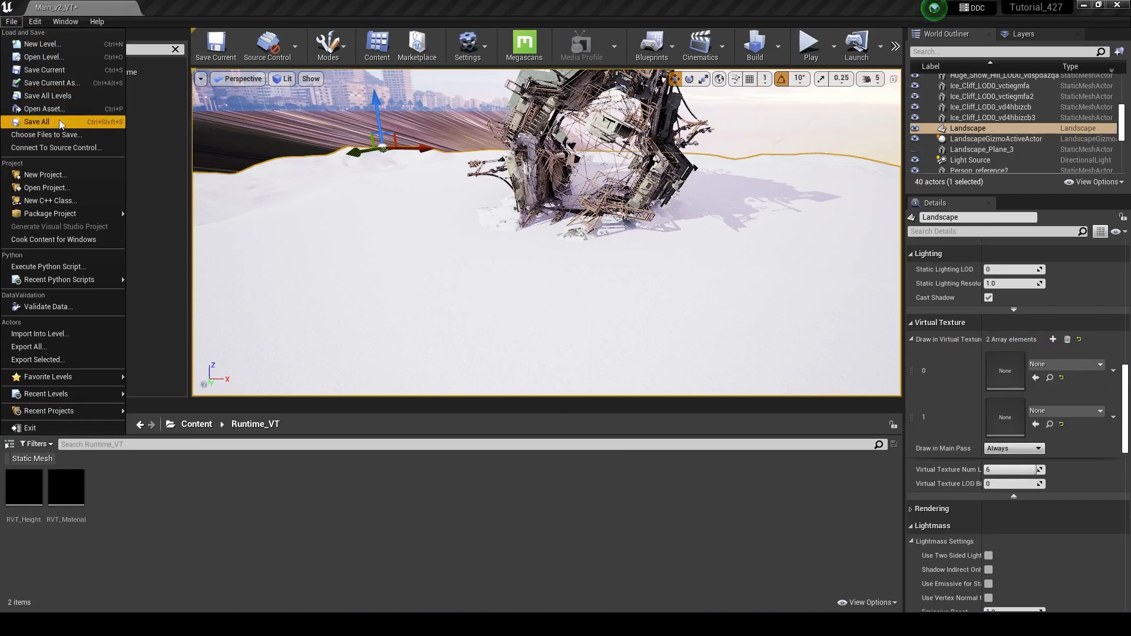
{"action": "left_click", "coordinate": [57, 101]}
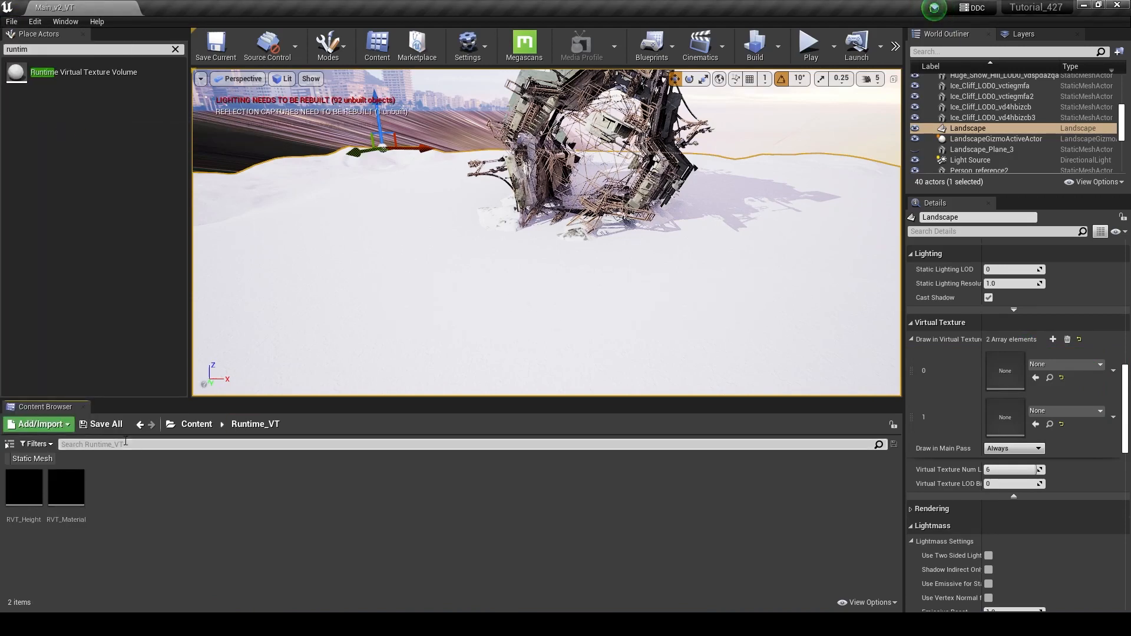
Step: Assign RVT_Height to element 0 and RVT_Material to element 1 of the Landscape's virtual texture array, and save the level
{"action": "left_click_drag", "start_coordinate": [18, 478], "coordinate": [1021, 371]}
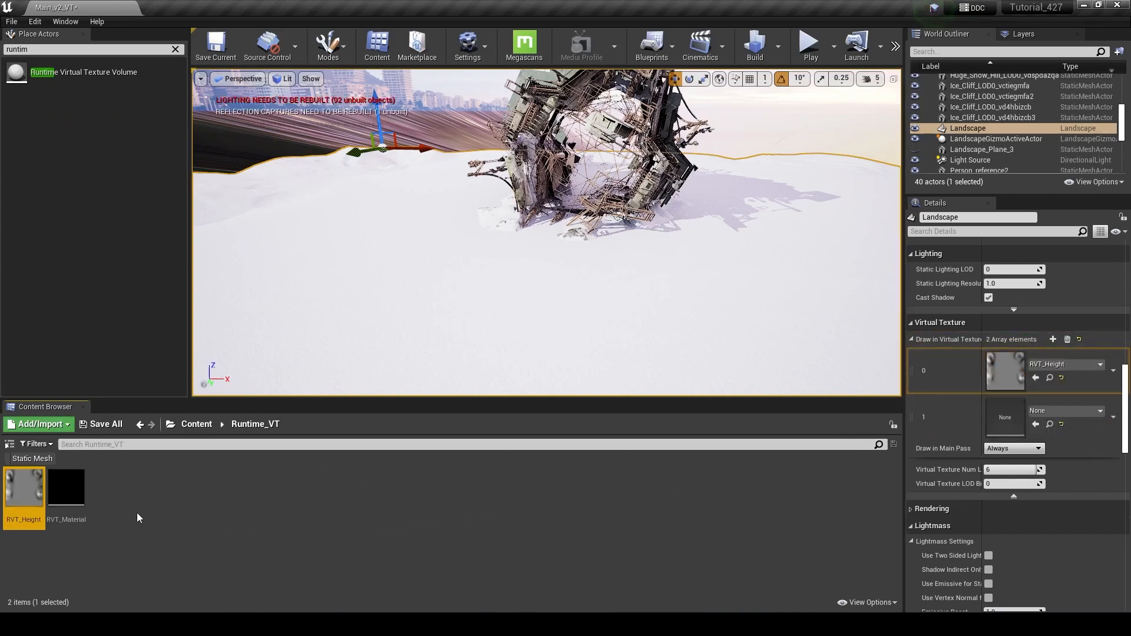
{"action": "left_click_drag", "start_coordinate": [64, 498], "coordinate": [1011, 415]}
{"action": "key", "text": "ctrl+s"}
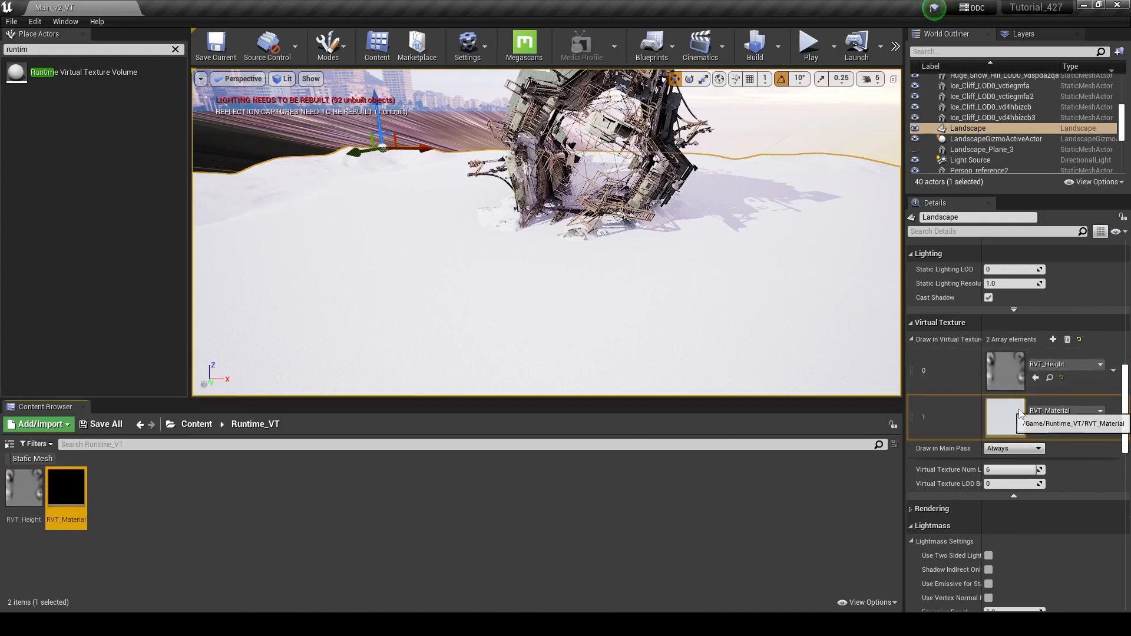